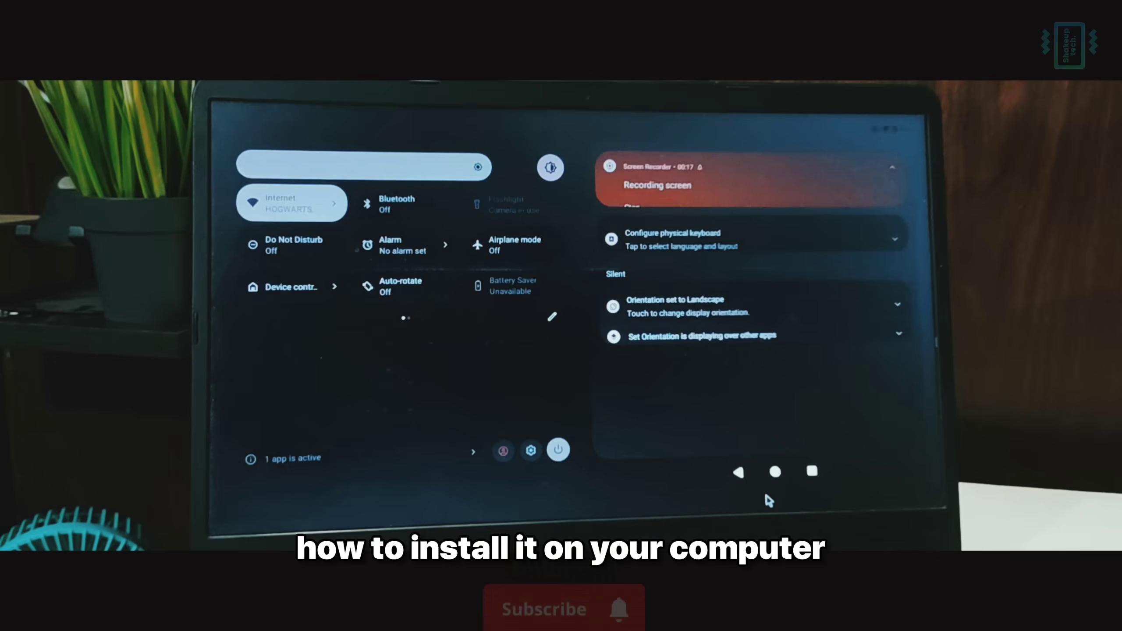
{"action": "left_click_drag", "start_coordinate": [501, 333], "coordinate": [441, 334]}
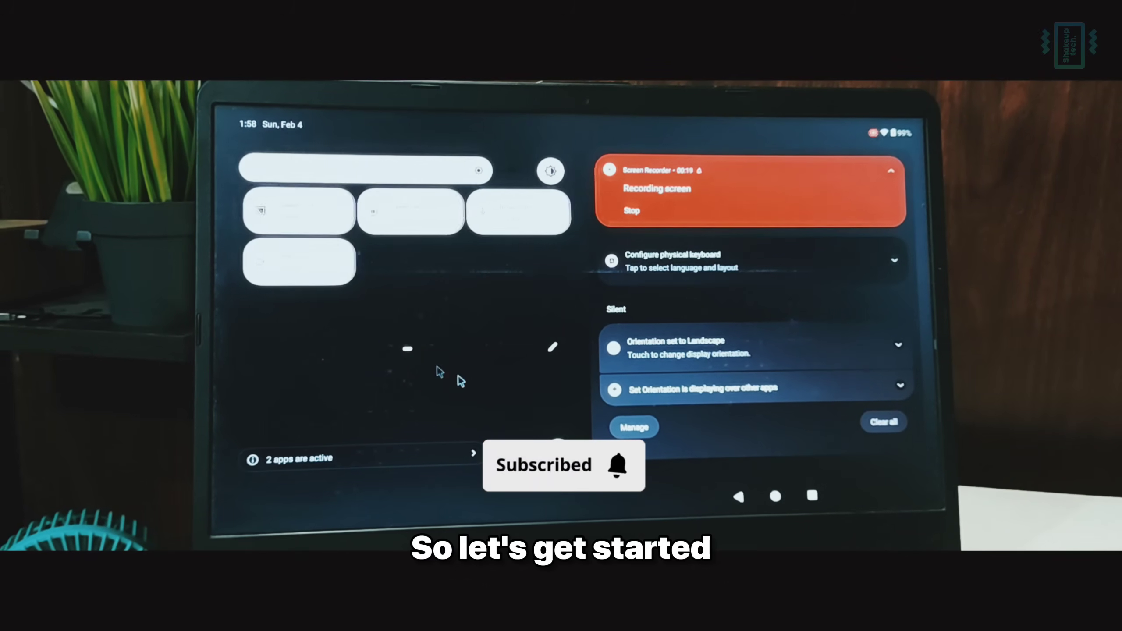
{"action": "left_click", "coordinate": [512, 436]}
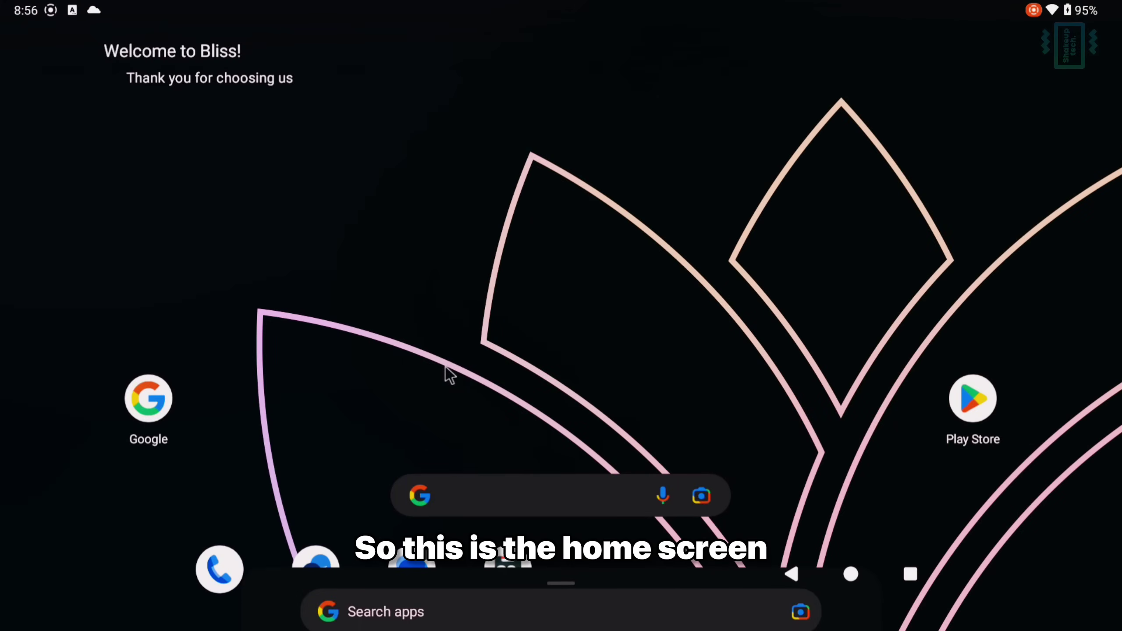
Open Settings from the app drawer and review the About tablet page's hardware details, Android version and Bliss version.
{"action": "scroll", "coordinate": [449, 374], "scroll_direction": "down", "scroll_amount": 3}
{"action": "scroll", "coordinate": [447, 368], "scroll_direction": "down", "scroll_amount": 3}
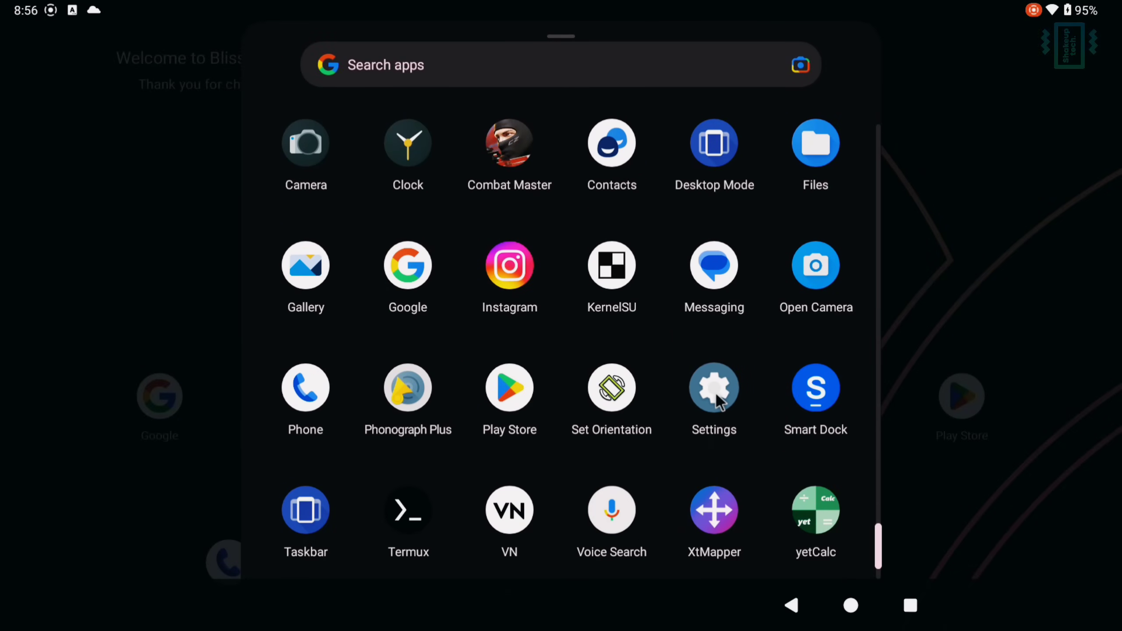
{"action": "left_click", "coordinate": [716, 396]}
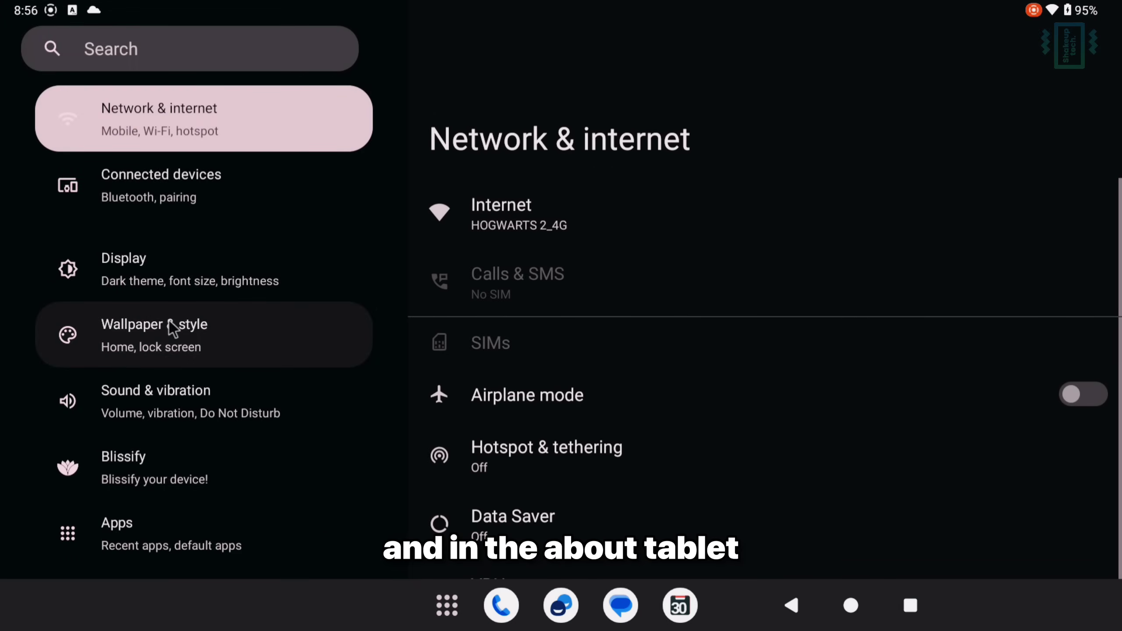
{"action": "scroll", "coordinate": [169, 322], "scroll_direction": "down", "scroll_amount": 10}
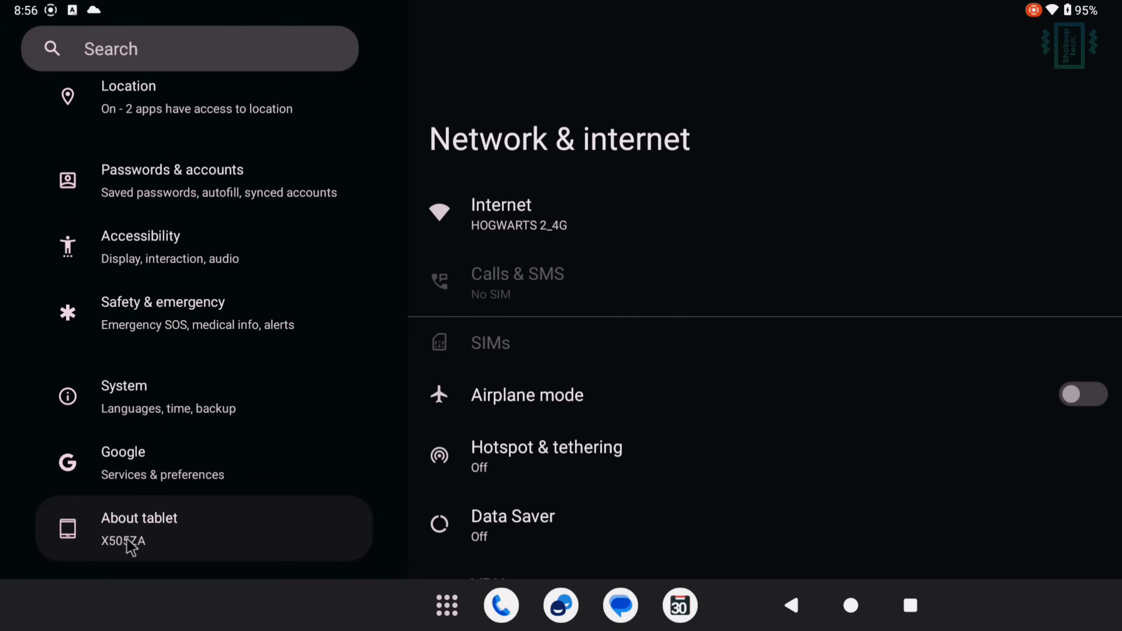
{"action": "left_click", "coordinate": [126, 538]}
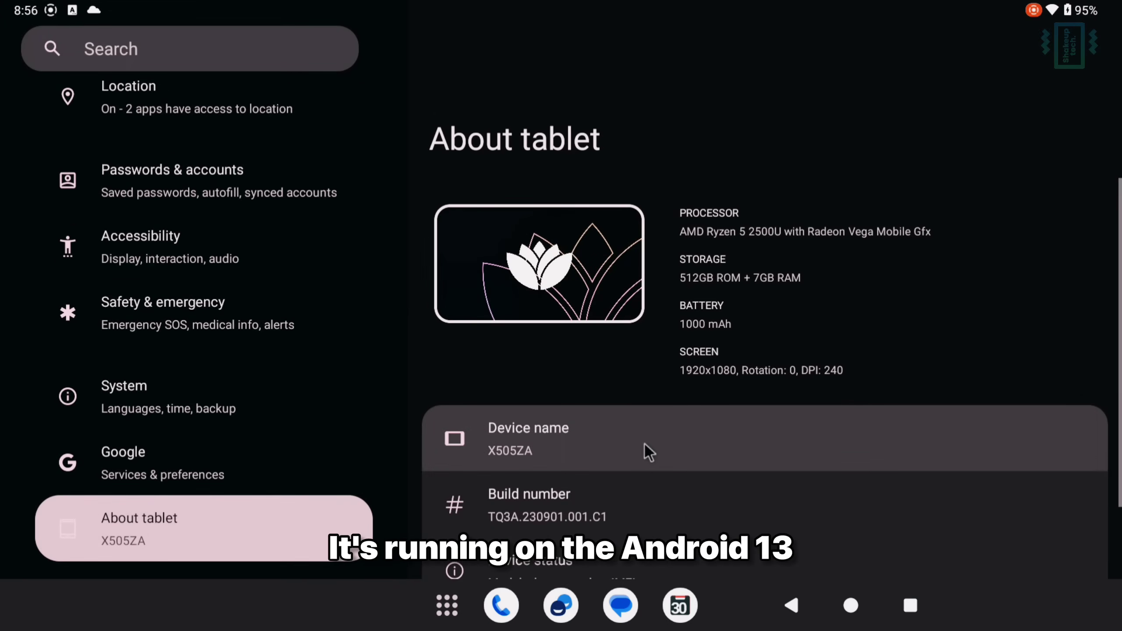
{"action": "scroll", "coordinate": [644, 443], "scroll_direction": "down", "scroll_amount": 5}
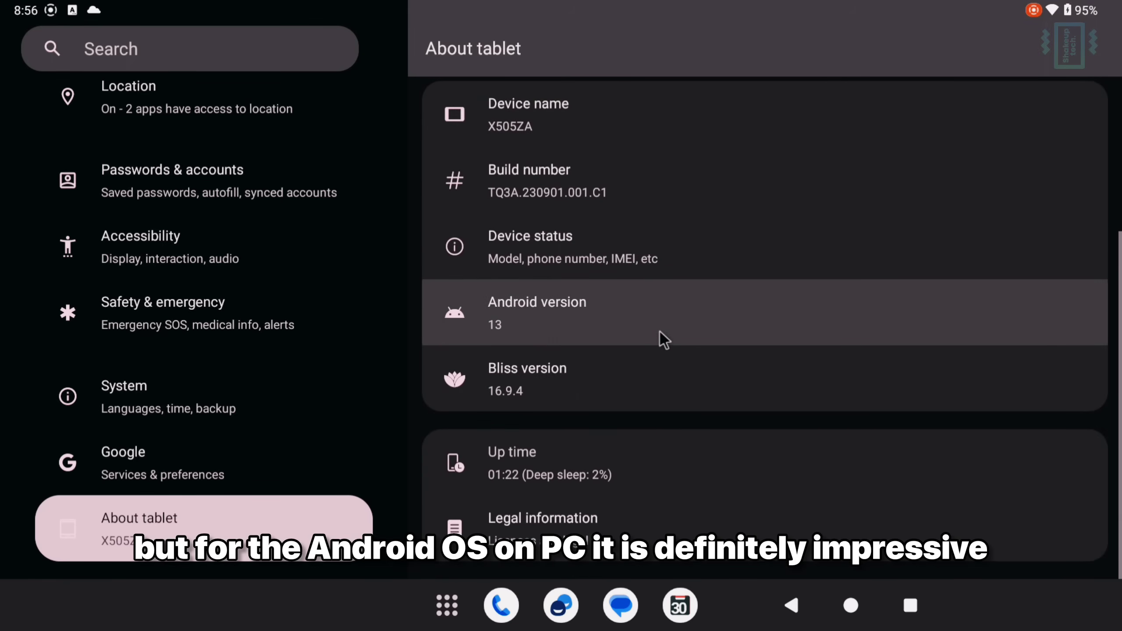
{"action": "scroll", "coordinate": [579, 399], "scroll_direction": "up", "scroll_amount": 5}
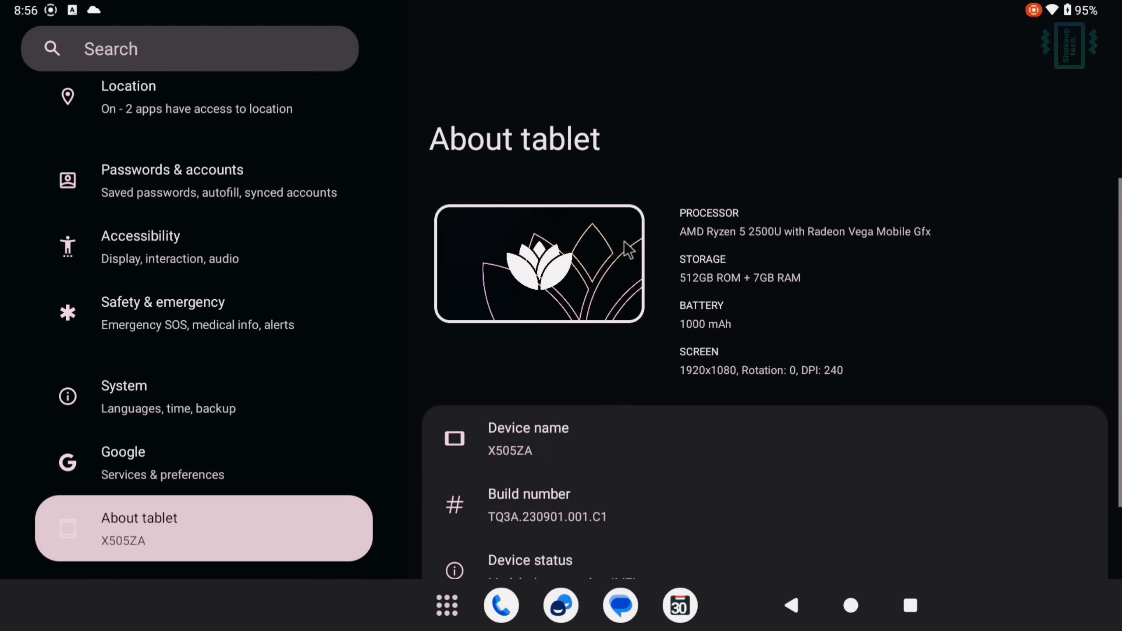
Open the on-device wallpaper collection from the Wallpaper & style settings.
{"action": "scroll", "coordinate": [165, 301], "scroll_direction": "up", "scroll_amount": 5}
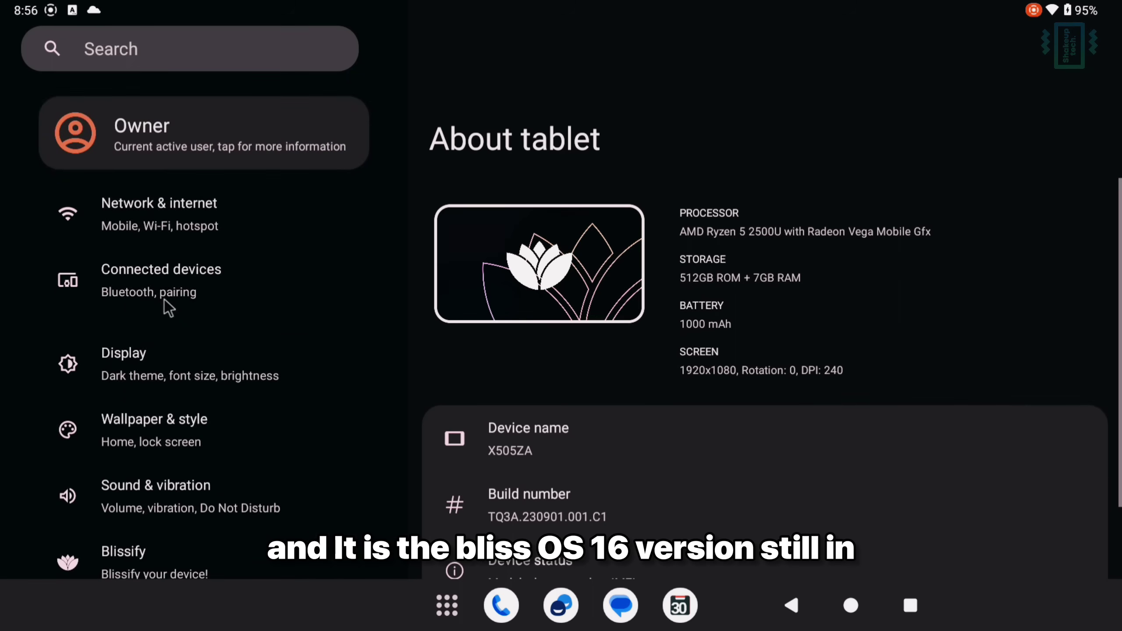
{"action": "scroll", "coordinate": [165, 300], "scroll_direction": "down", "scroll_amount": 3}
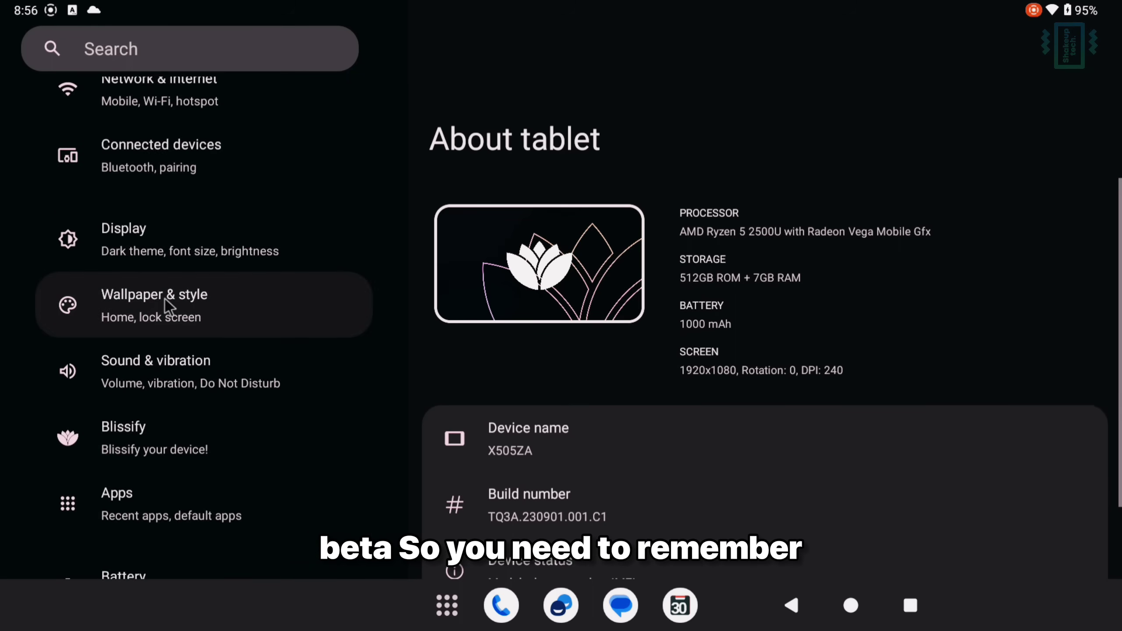
{"action": "left_click", "coordinate": [165, 298]}
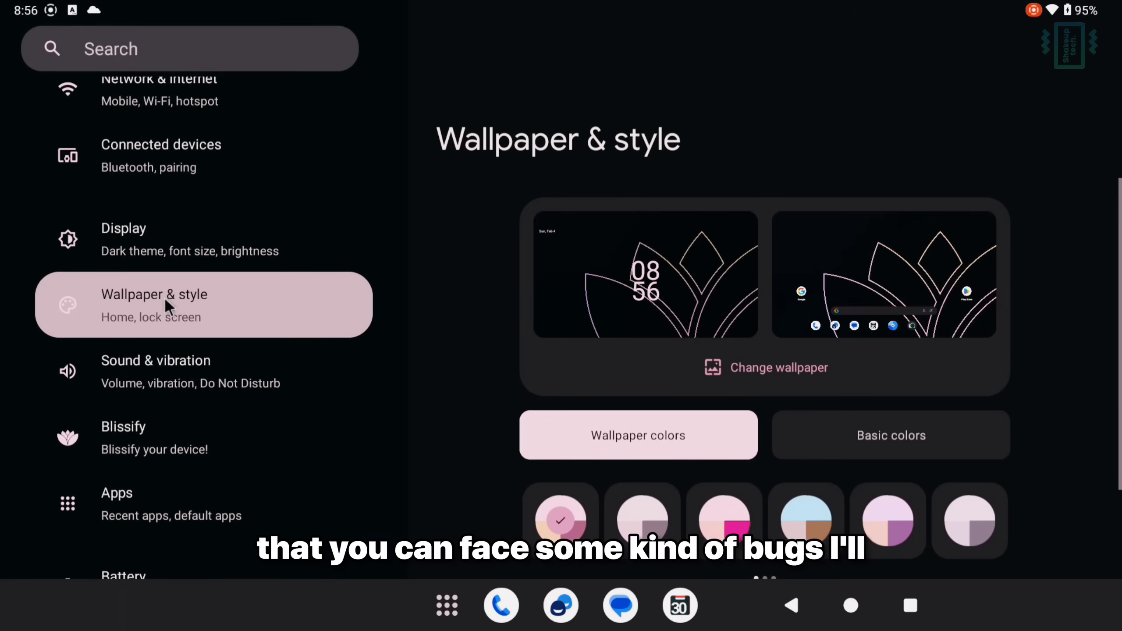
{"action": "left_click", "coordinate": [786, 384]}
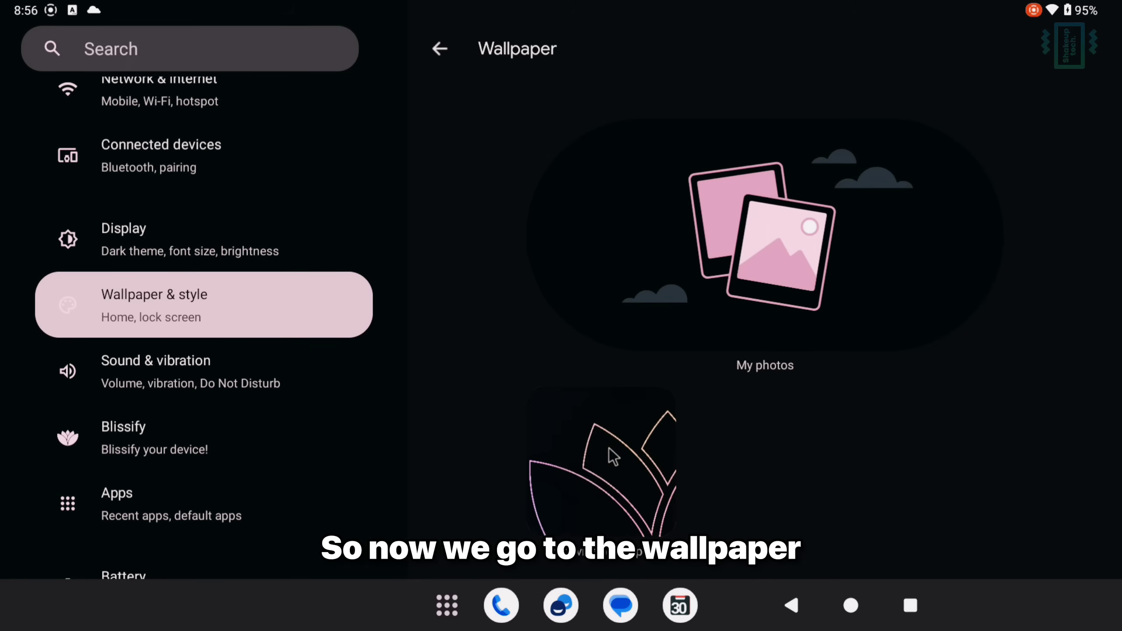
{"action": "left_click", "coordinate": [608, 449]}
{"action": "scroll", "coordinate": [609, 455], "scroll_direction": "down", "scroll_amount": 2}
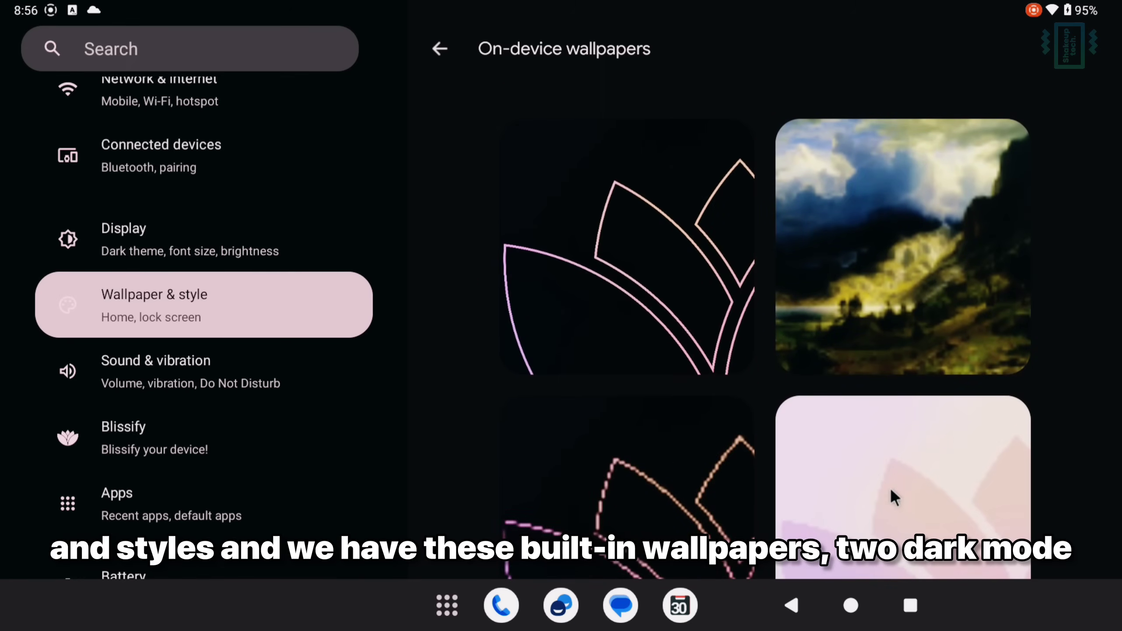
Preview the light pastel lotus wallpaper and apply it to the home and lock screens.
{"action": "left_click", "coordinate": [906, 491]}
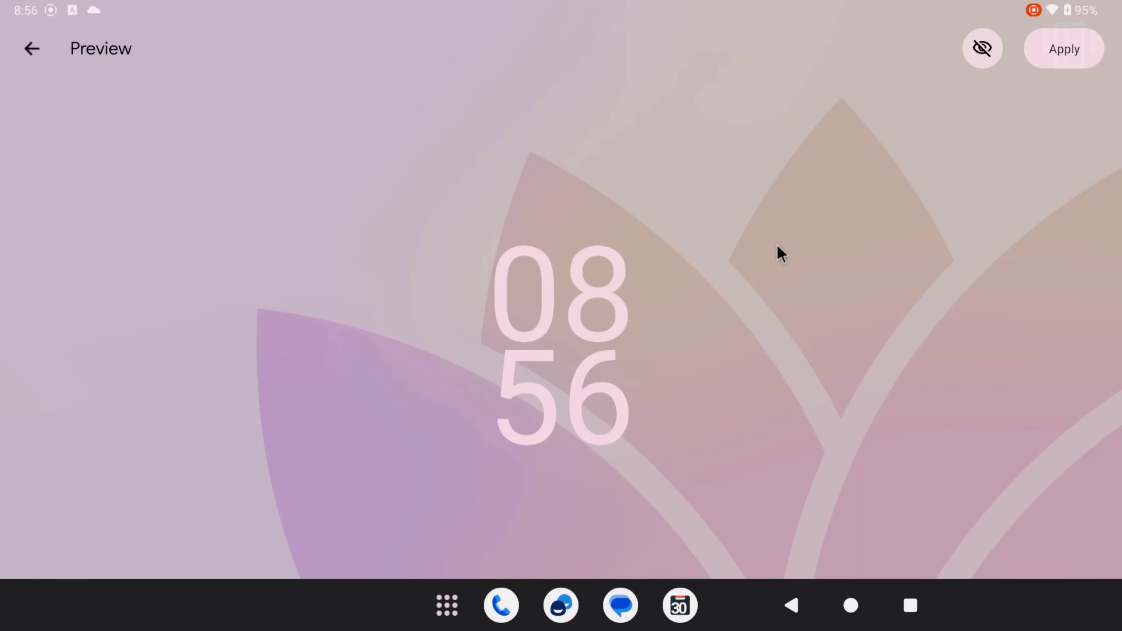
{"action": "left_click", "coordinate": [980, 39]}
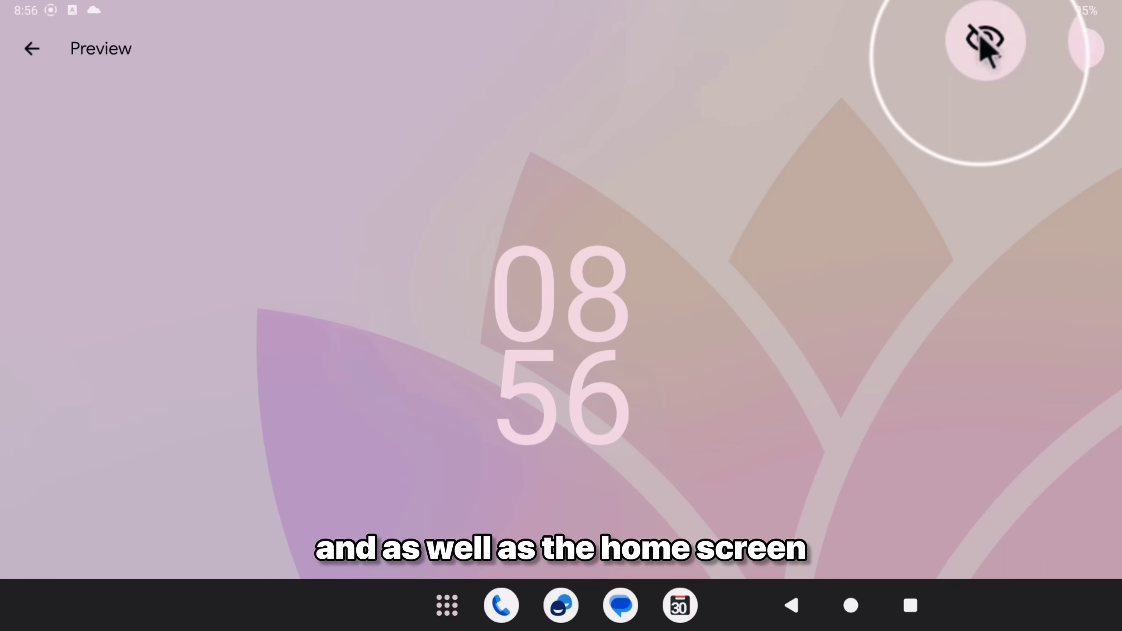
{"action": "left_click", "coordinate": [980, 39]}
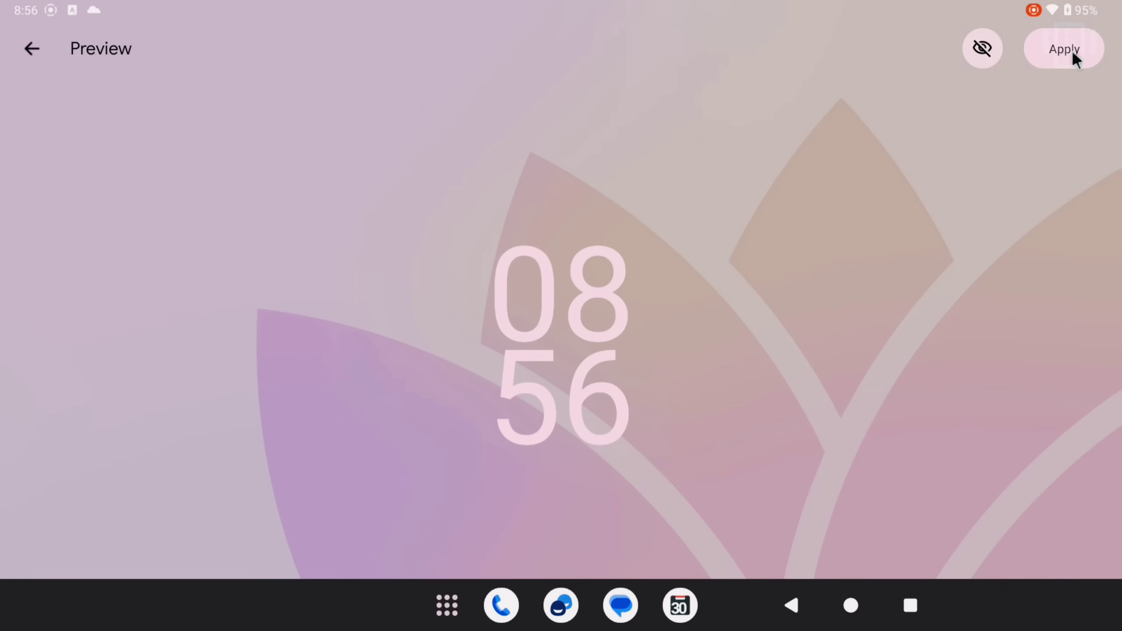
{"action": "left_click", "coordinate": [1072, 49]}
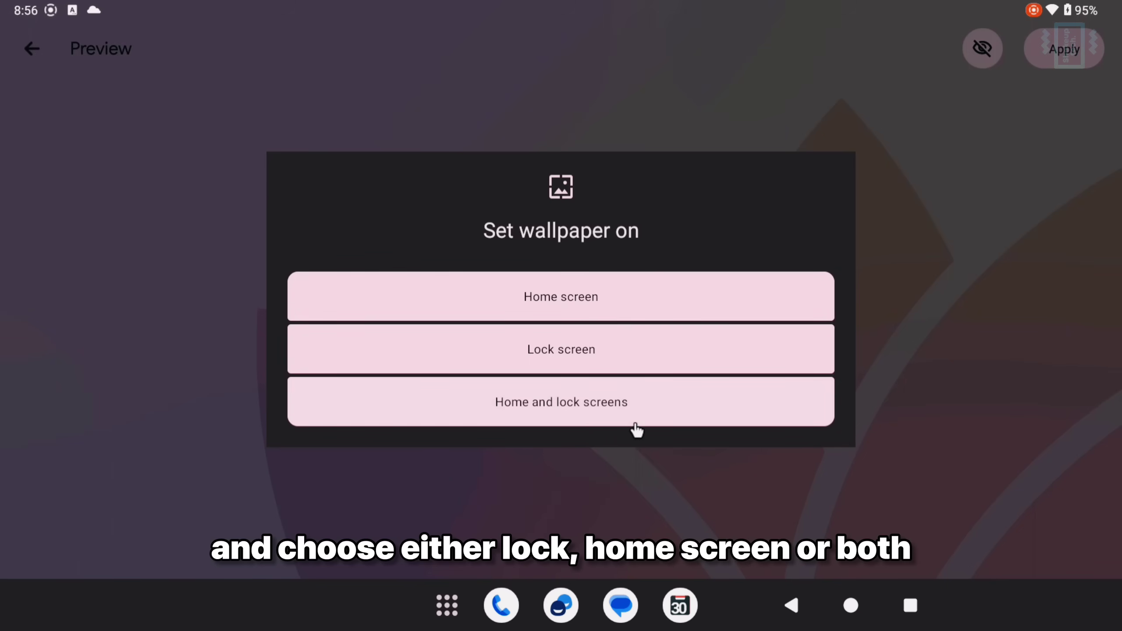
{"action": "left_click", "coordinate": [561, 402]}
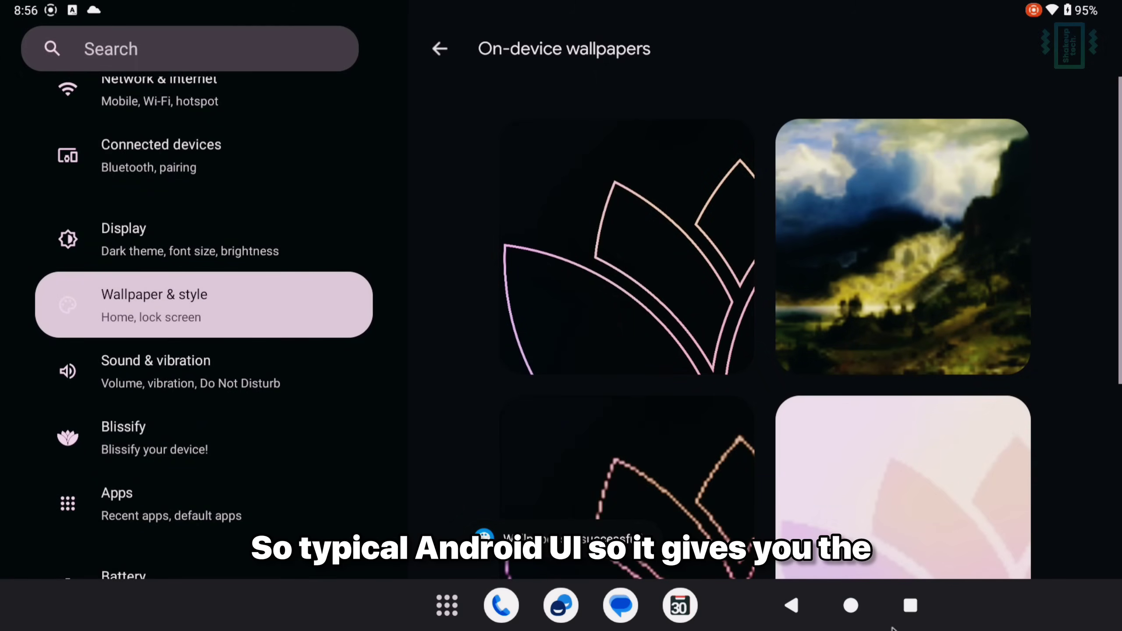
Return to the home screen, then open and close the app drawer.
{"action": "left_click", "coordinate": [849, 599]}
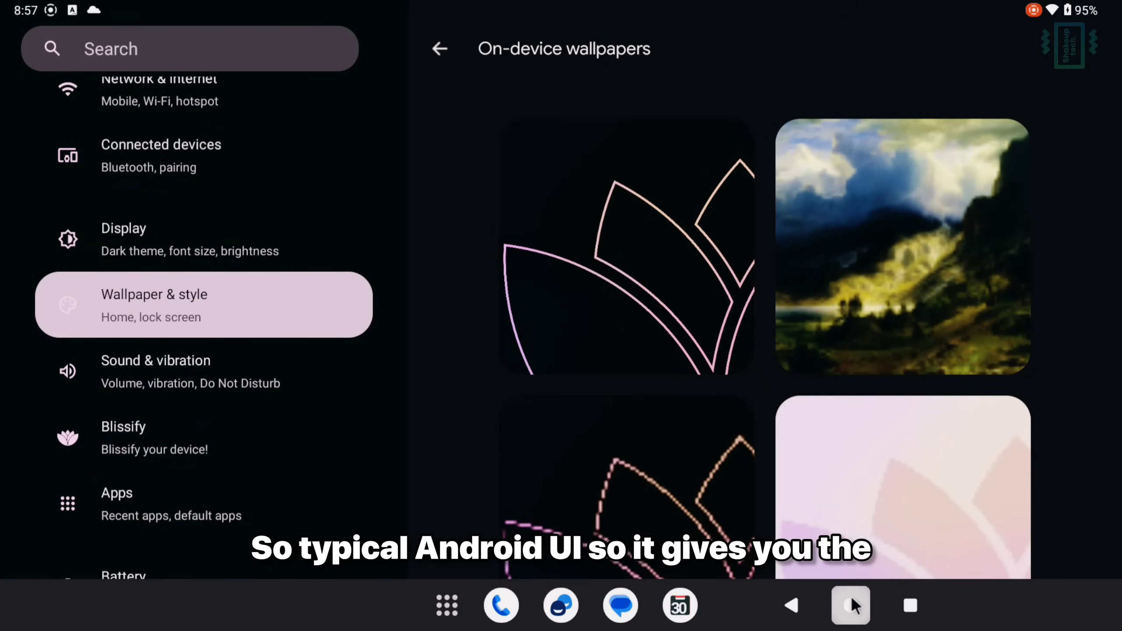
{"action": "key", "text": "super"}
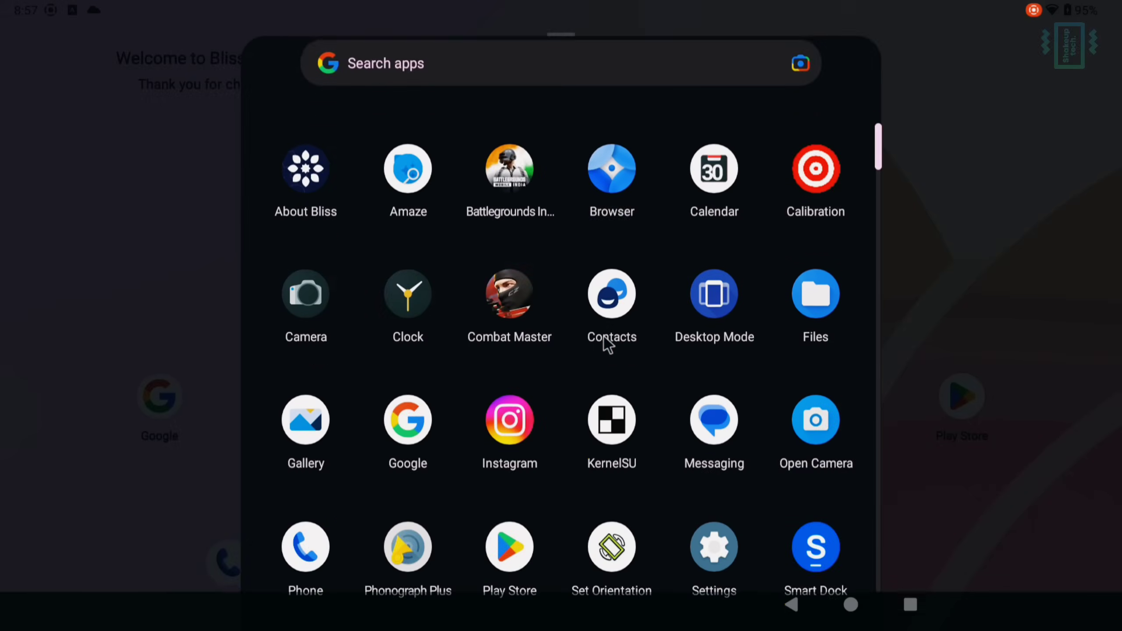
{"action": "key", "text": "super"}
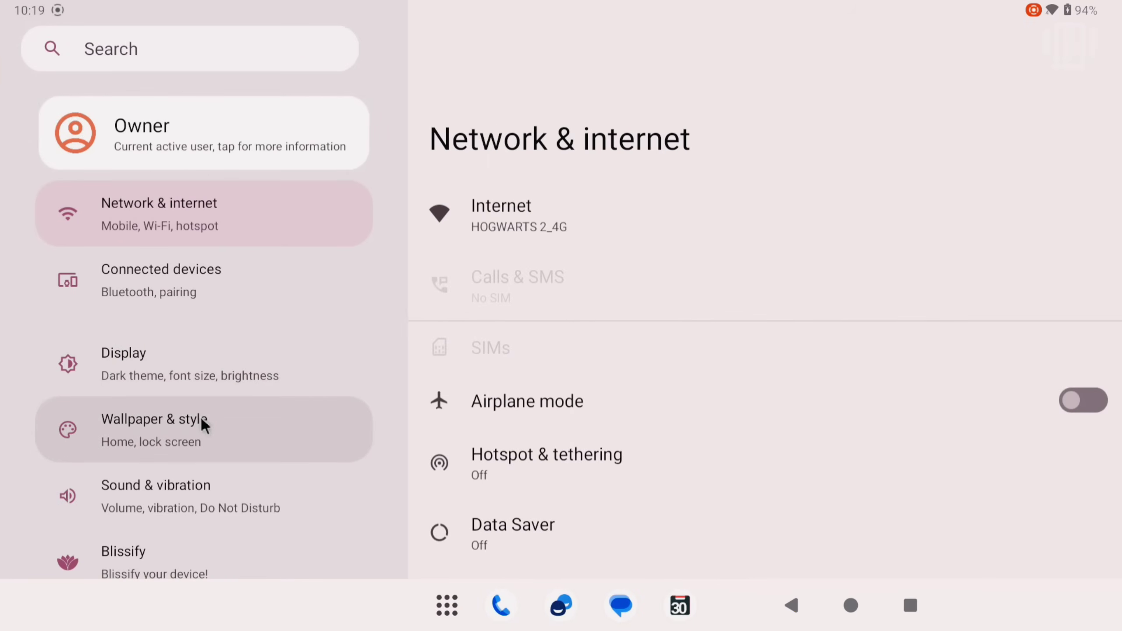
Examine the Wallpaper & style options, from dark theme and themed icons to icon packs and the second page of wallpaper colors.
{"action": "left_click", "coordinate": [205, 426]}
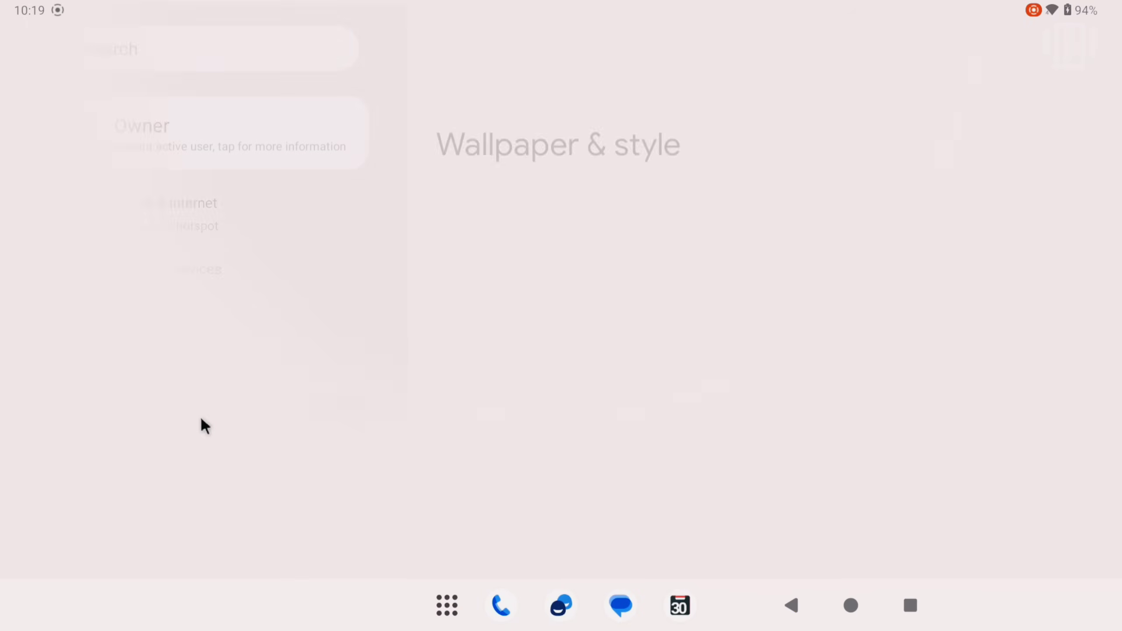
{"action": "scroll", "coordinate": [751, 373], "scroll_direction": "down", "scroll_amount": 5}
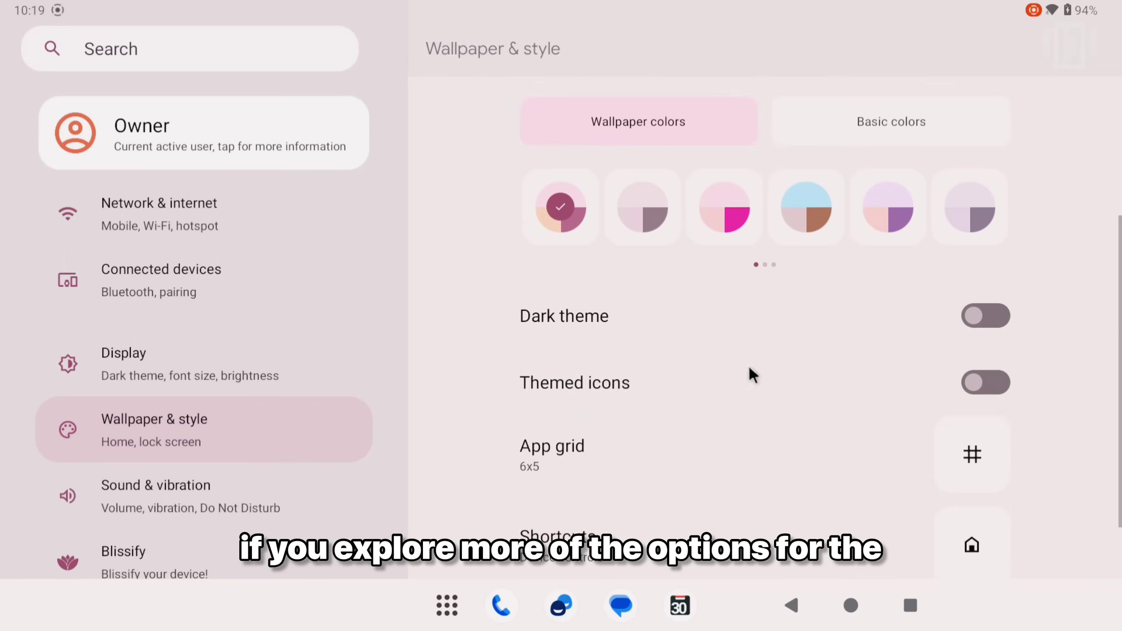
{"action": "scroll", "coordinate": [962, 333], "scroll_direction": "down", "scroll_amount": 4}
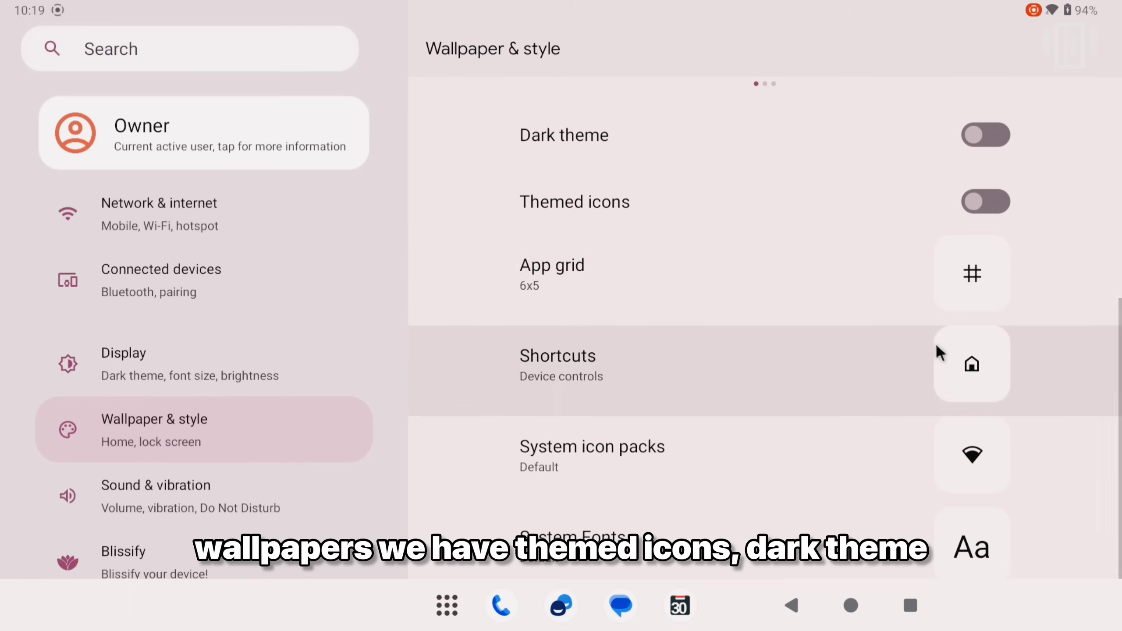
{"action": "scroll", "coordinate": [858, 502], "scroll_direction": "up", "scroll_amount": 5}
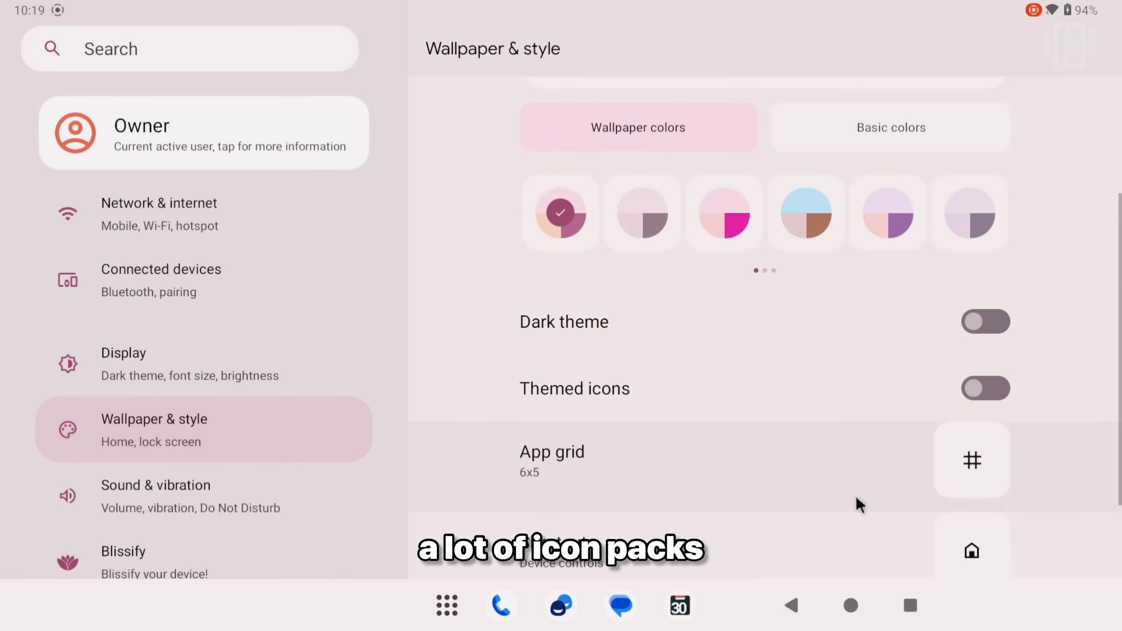
{"action": "scroll", "coordinate": [859, 504], "scroll_direction": "up", "scroll_amount": 4}
{"action": "left_click_drag", "start_coordinate": [917, 408], "coordinate": [420, 404]}
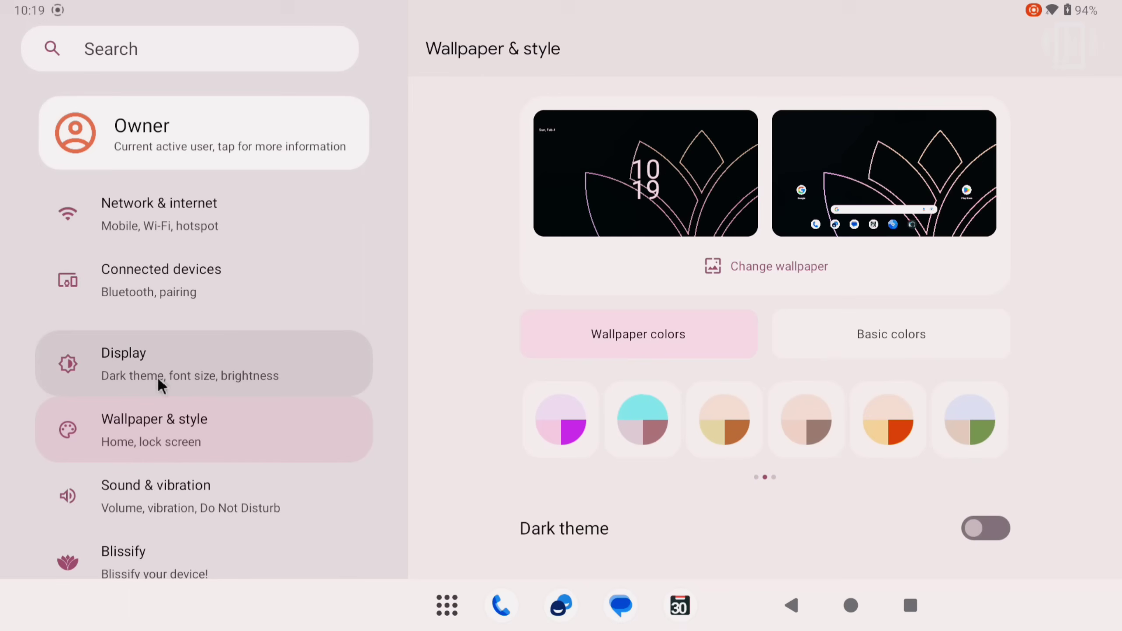
Open the Blissify settings and look through the list of customization categories.
{"action": "scroll", "coordinate": [180, 413], "scroll_direction": "down", "scroll_amount": 4}
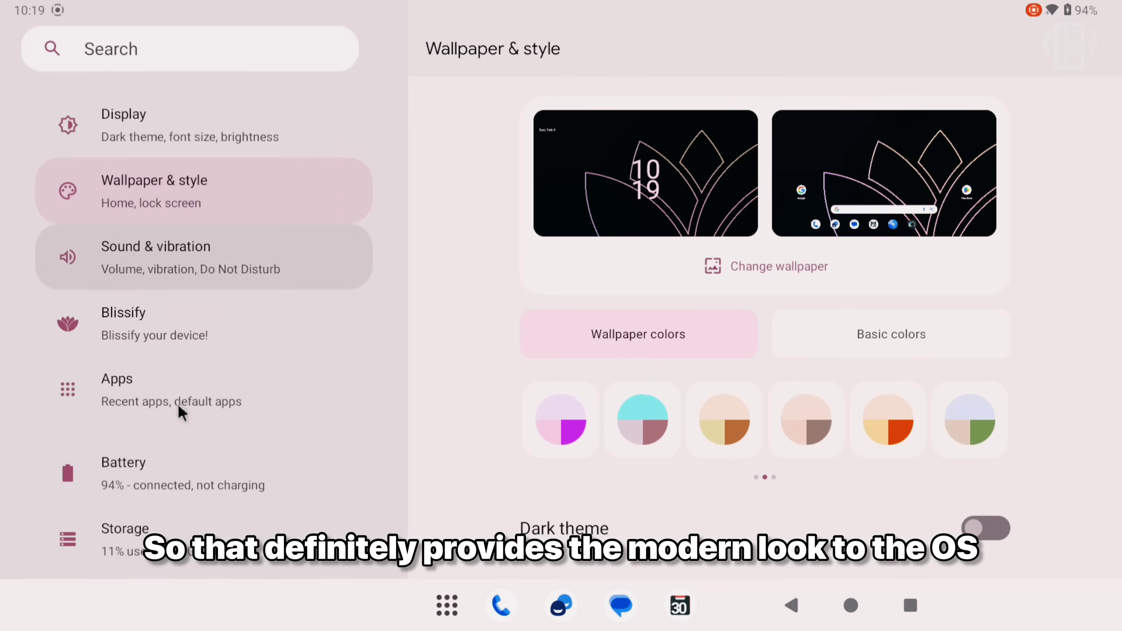
{"action": "left_click", "coordinate": [150, 325]}
{"action": "scroll", "coordinate": [611, 278], "scroll_direction": "down", "scroll_amount": 3}
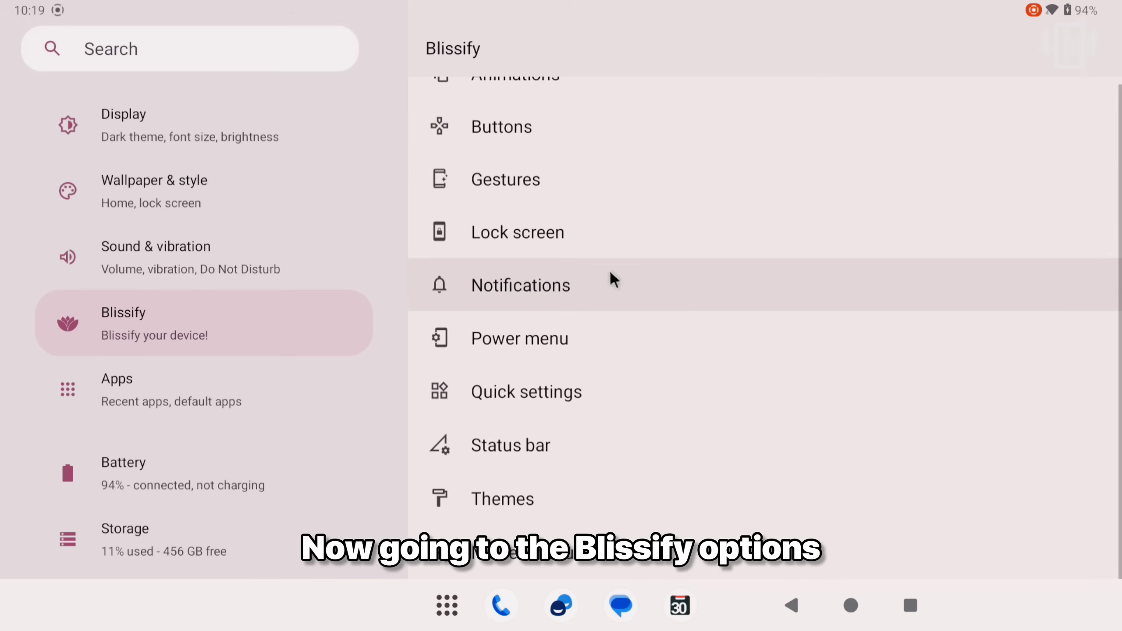
{"action": "scroll", "coordinate": [548, 354], "scroll_direction": "up", "scroll_amount": 3}
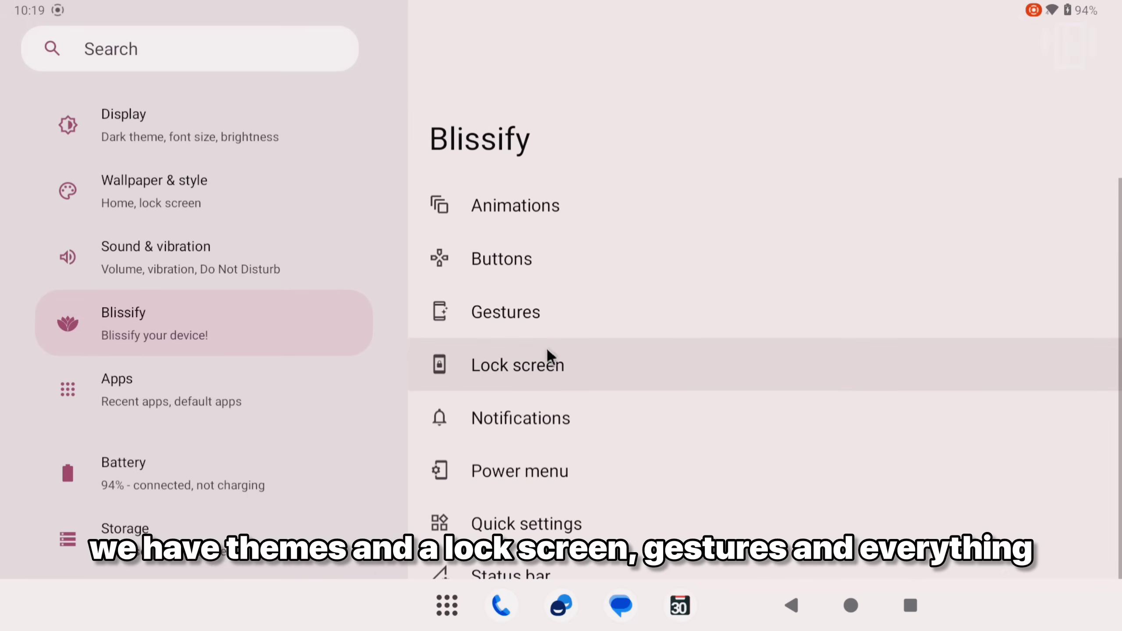
Review Blissify's Lock screen settings and browse the clock faces under Lockscreen clock style.
{"action": "left_click", "coordinate": [548, 371]}
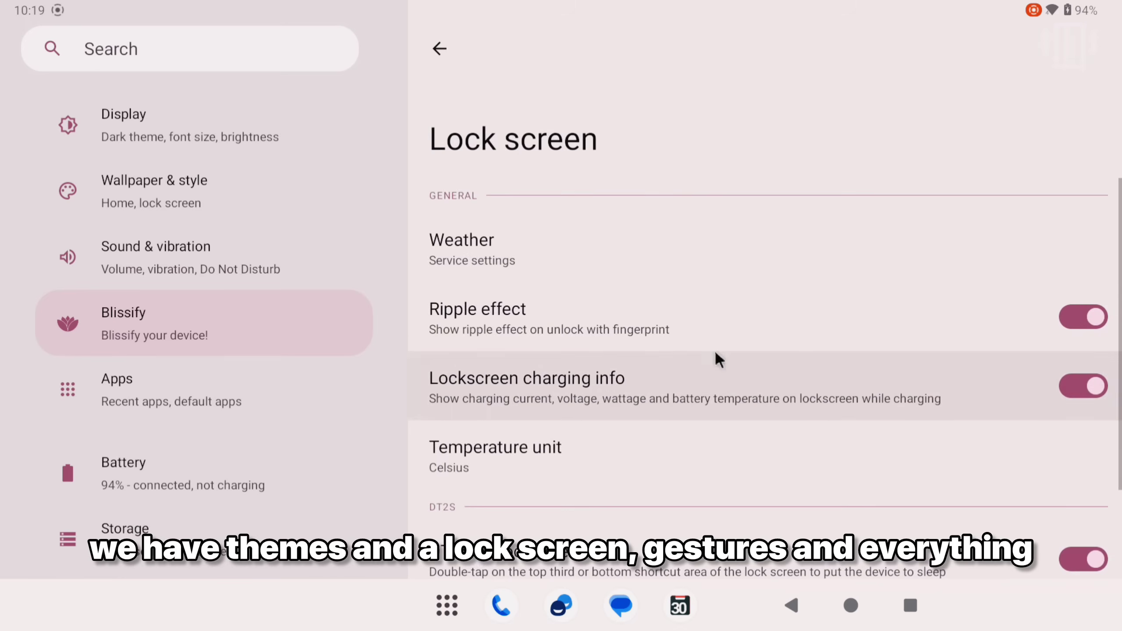
{"action": "scroll", "coordinate": [790, 365], "scroll_direction": "down", "scroll_amount": 3}
{"action": "scroll", "coordinate": [631, 328], "scroll_direction": "up", "scroll_amount": 2}
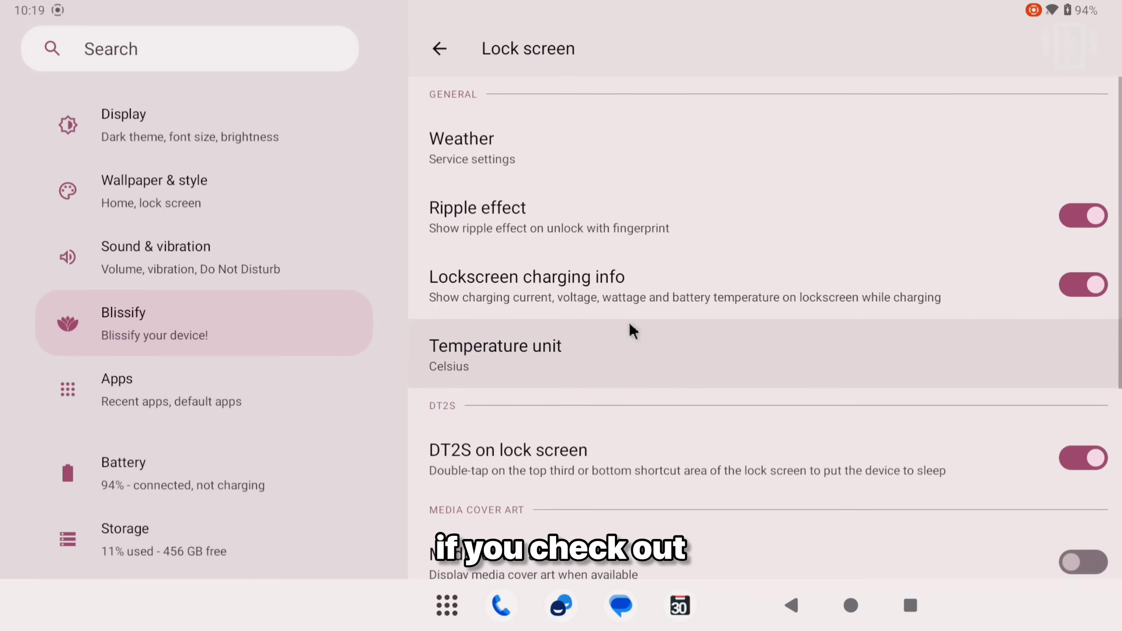
{"action": "scroll", "coordinate": [644, 318], "scroll_direction": "down", "scroll_amount": 3}
{"action": "scroll", "coordinate": [658, 324], "scroll_direction": "down", "scroll_amount": 1}
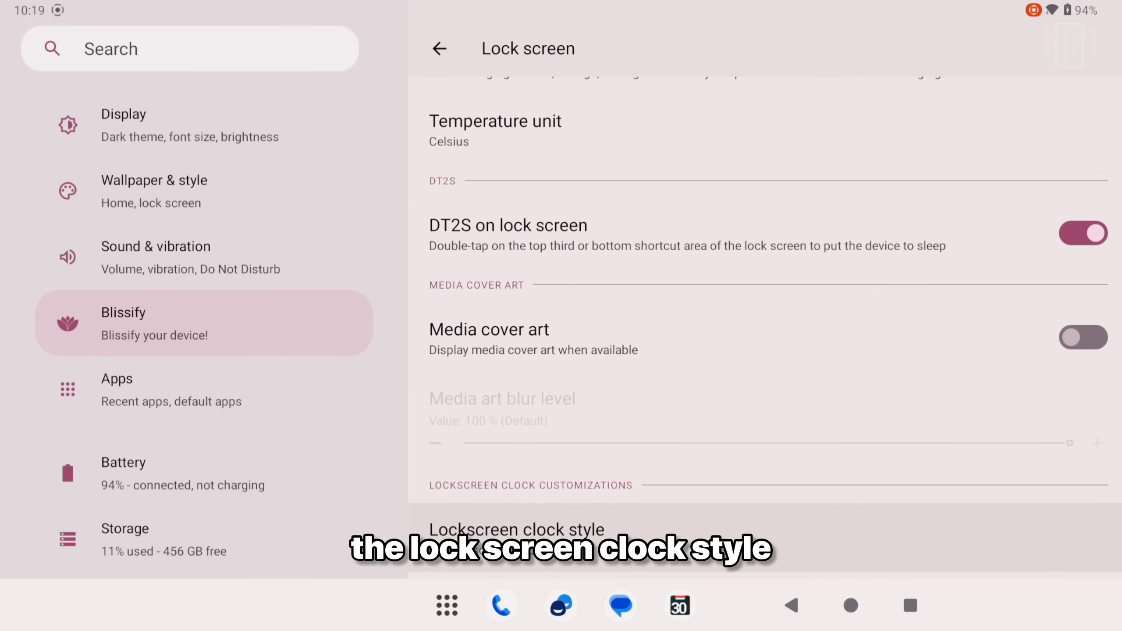
{"action": "left_click", "coordinate": [639, 543]}
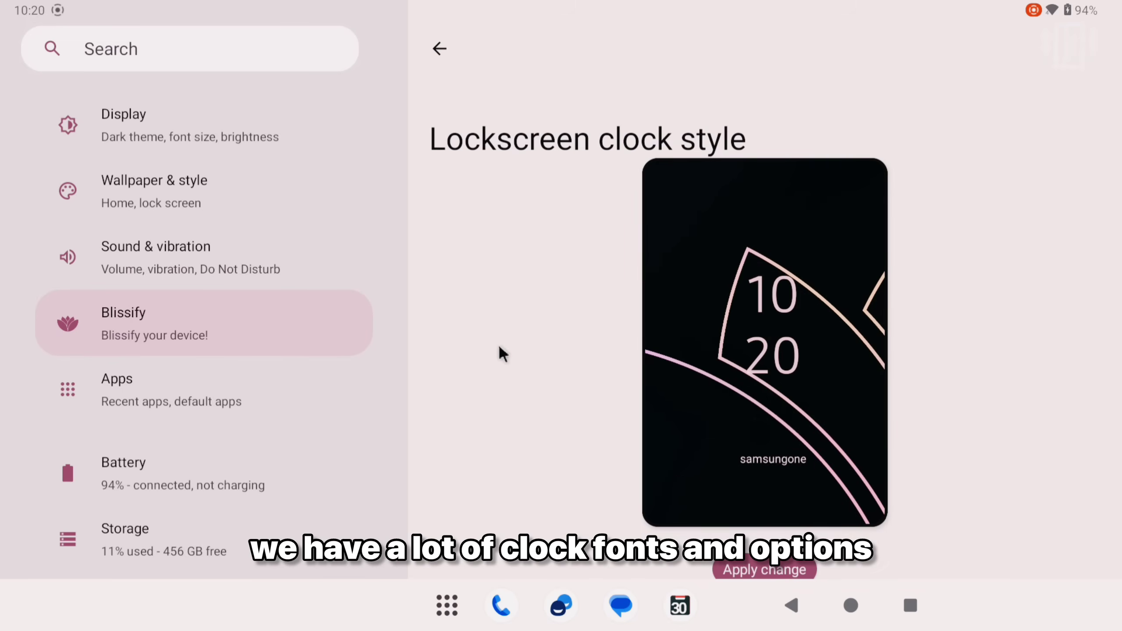
{"action": "left_click_drag", "start_coordinate": [769, 360], "coordinate": [558, 380]}
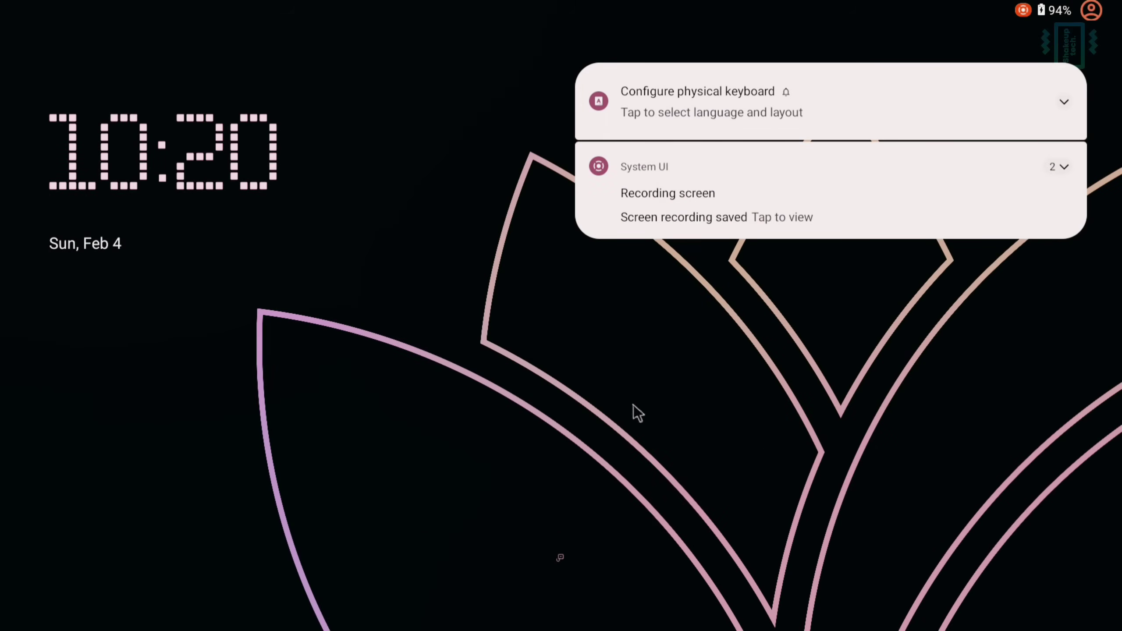
Unlock the screen and look through both pages of the expanded quick toggles.
{"action": "left_click_drag", "start_coordinate": [831, 505], "coordinate": [687, 358]}
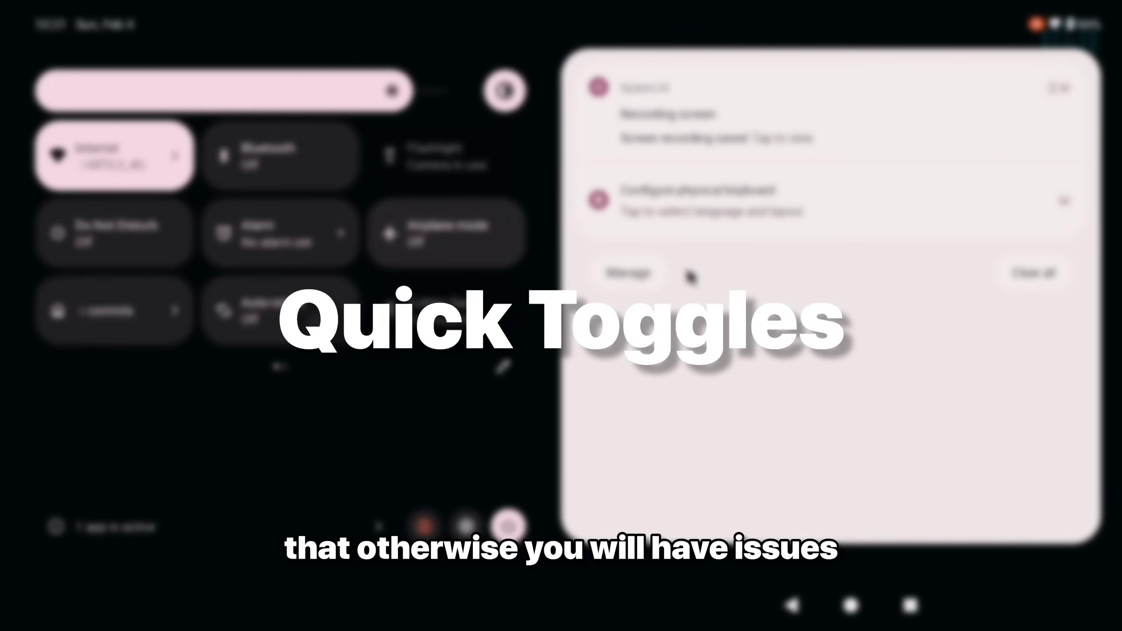
{"action": "left_click_drag", "start_coordinate": [459, 277], "coordinate": [65, 230]}
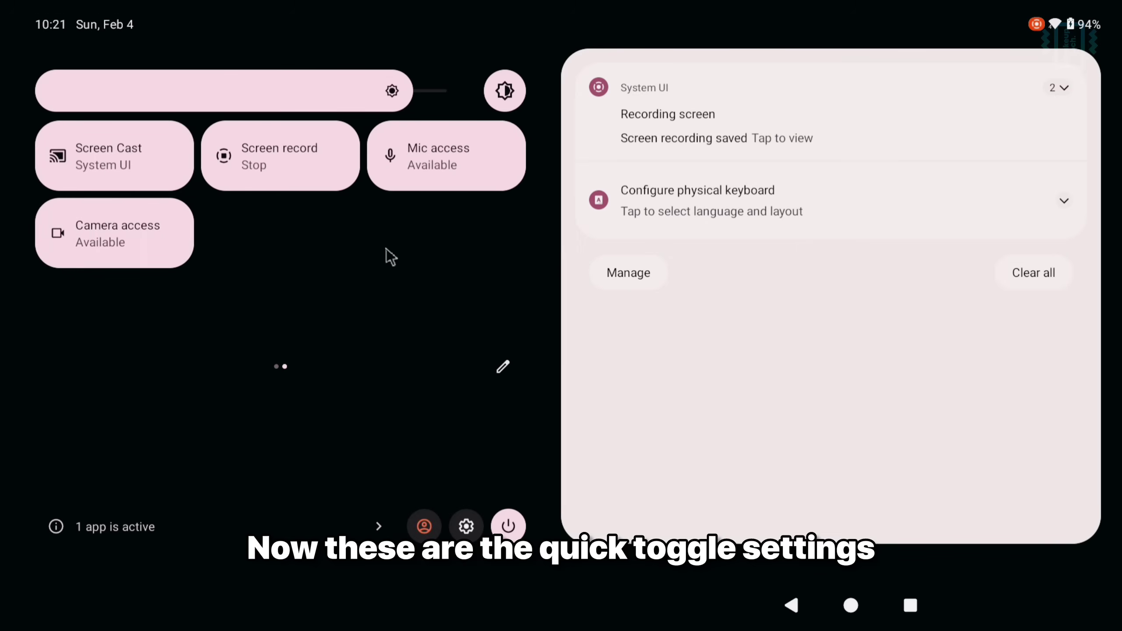
{"action": "left_click_drag", "start_coordinate": [396, 259], "coordinate": [569, 314]}
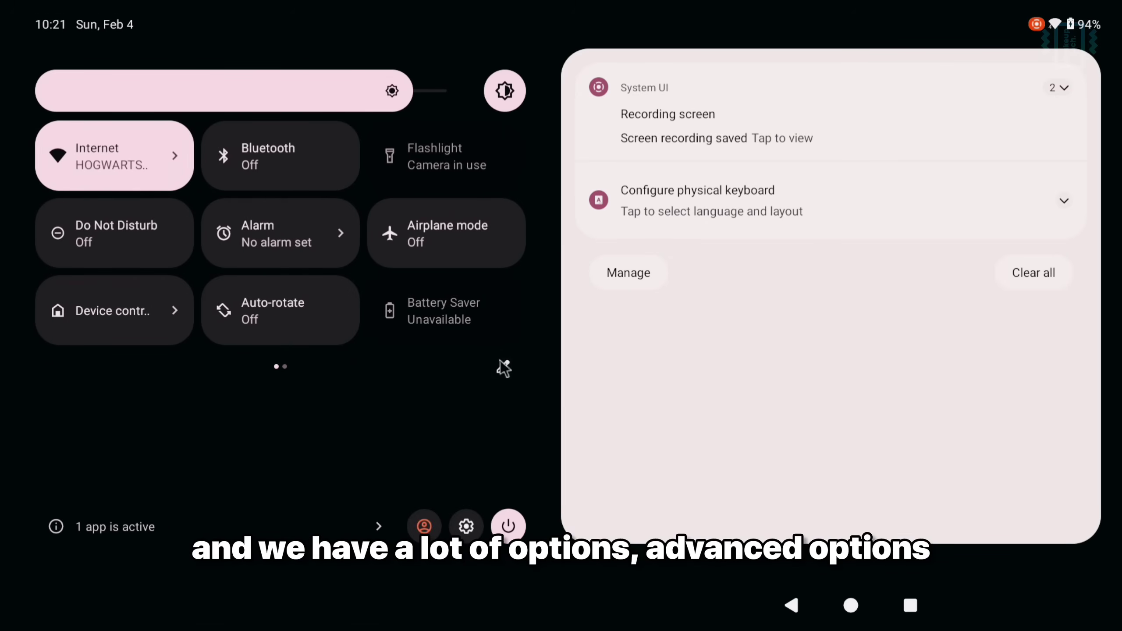
Open quick toggle editing and review all available tiles, from the system ones to the app-launch tiles.
{"action": "left_click", "coordinate": [501, 366]}
{"action": "scroll", "coordinate": [485, 368], "scroll_direction": "down", "scroll_amount": 10}
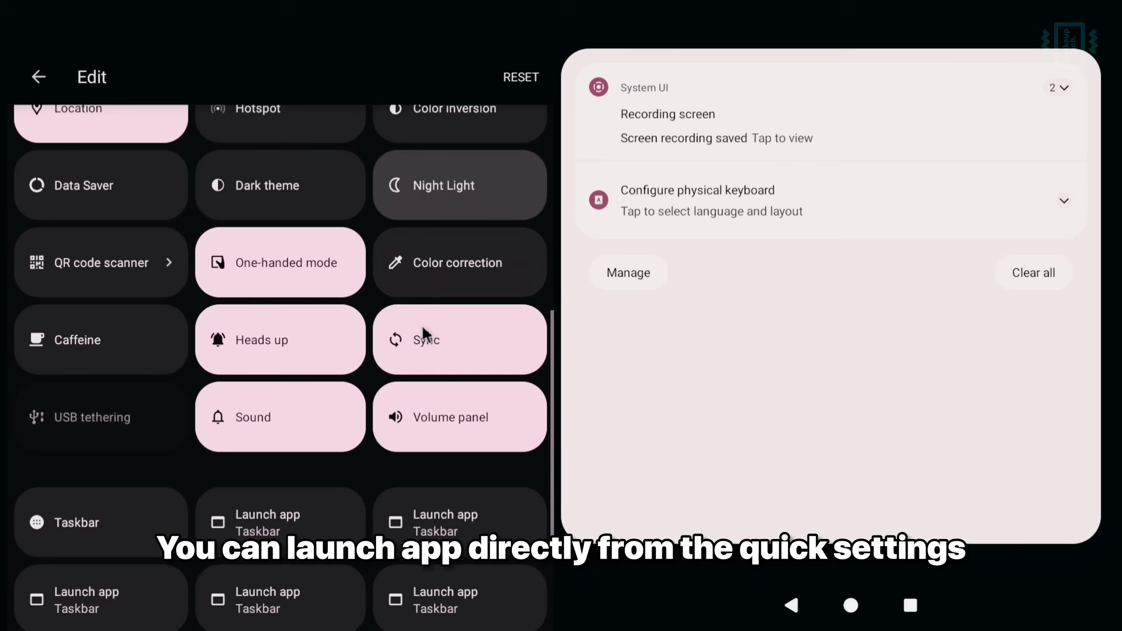
{"action": "scroll", "coordinate": [163, 451], "scroll_direction": "down", "scroll_amount": 2}
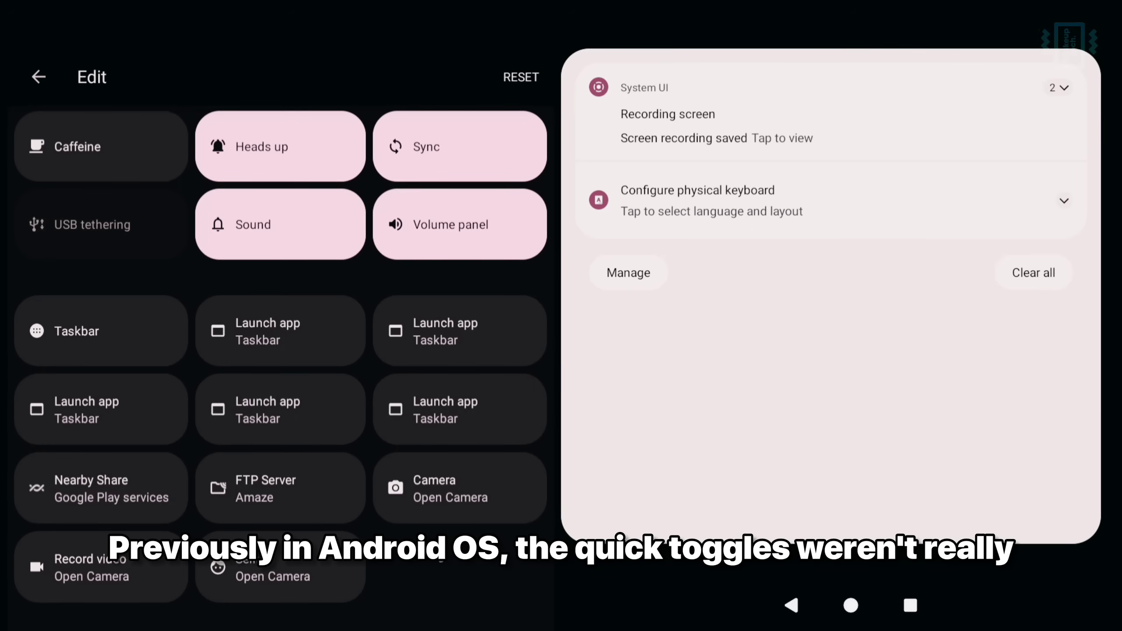
{"action": "scroll", "coordinate": [371, 574], "scroll_direction": "up", "scroll_amount": 10}
{"action": "scroll", "coordinate": [349, 498], "scroll_direction": "up", "scroll_amount": 2}
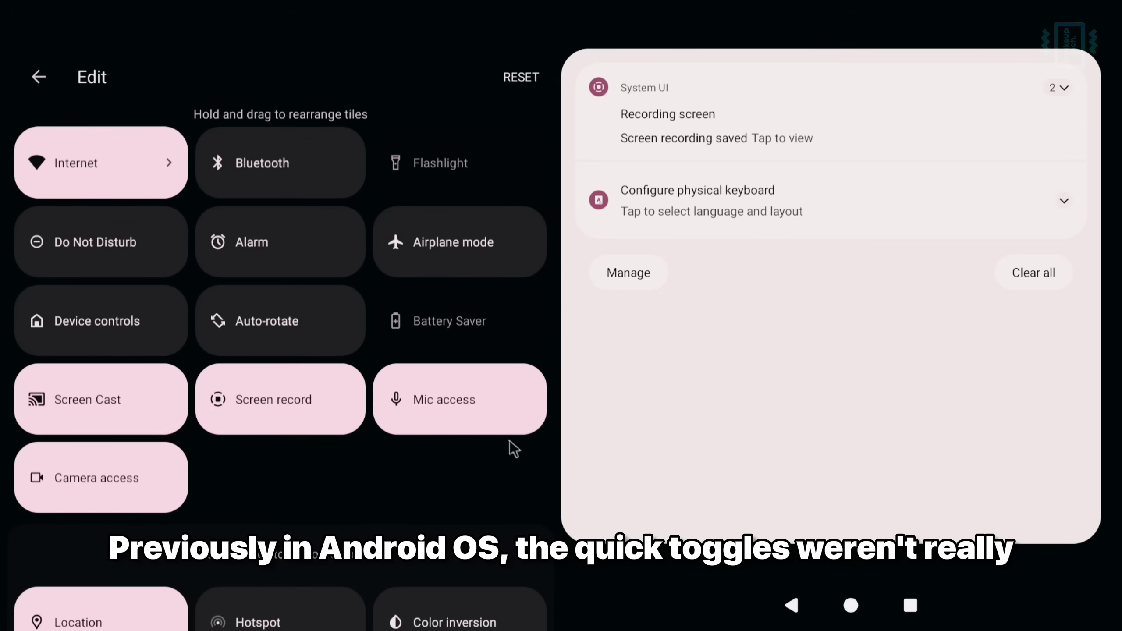
Leave tile editing to check the second page of quick toggles, then return to the home screen.
{"action": "left_click", "coordinate": [792, 607]}
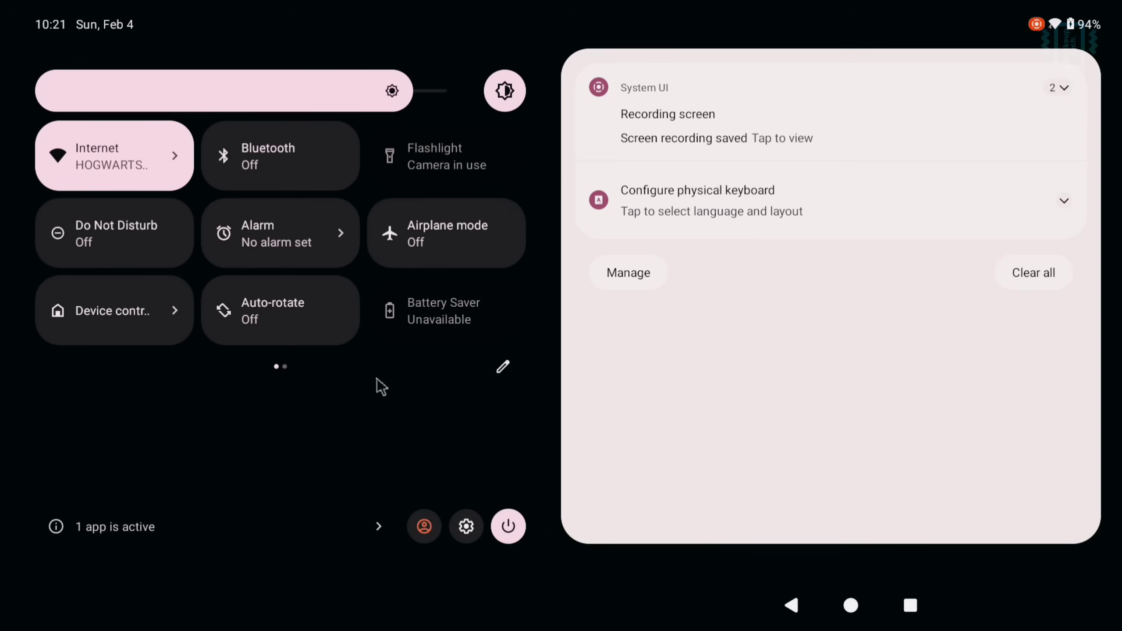
{"action": "left_click_drag", "start_coordinate": [280, 303], "coordinate": [0, 277]}
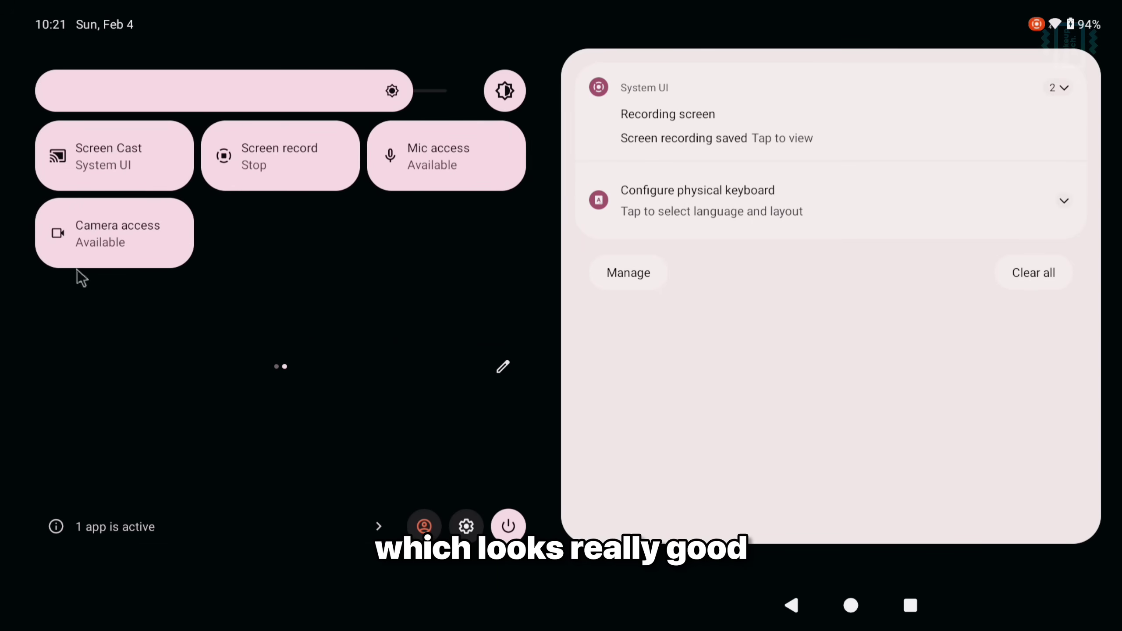
{"action": "left_click", "coordinate": [851, 607]}
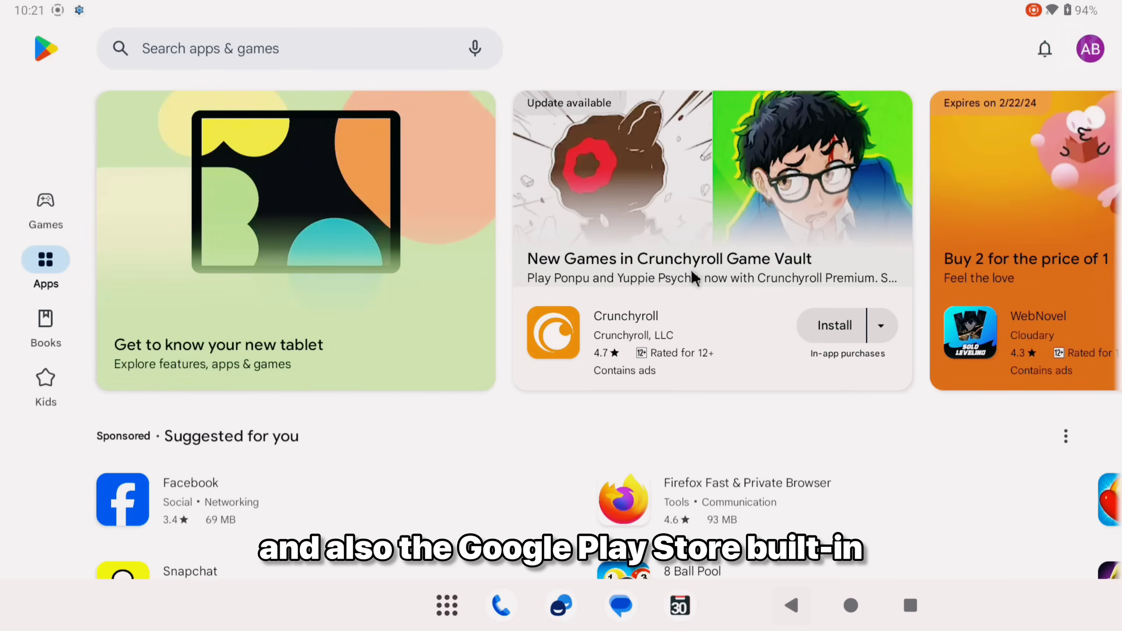
Browse the Apps page of the Play Store, from the suggested apps to the featured banners and back up.
{"action": "scroll", "coordinate": [680, 266], "scroll_direction": "down", "scroll_amount": 3}
{"action": "scroll", "coordinate": [696, 261], "scroll_direction": "down", "scroll_amount": 15}
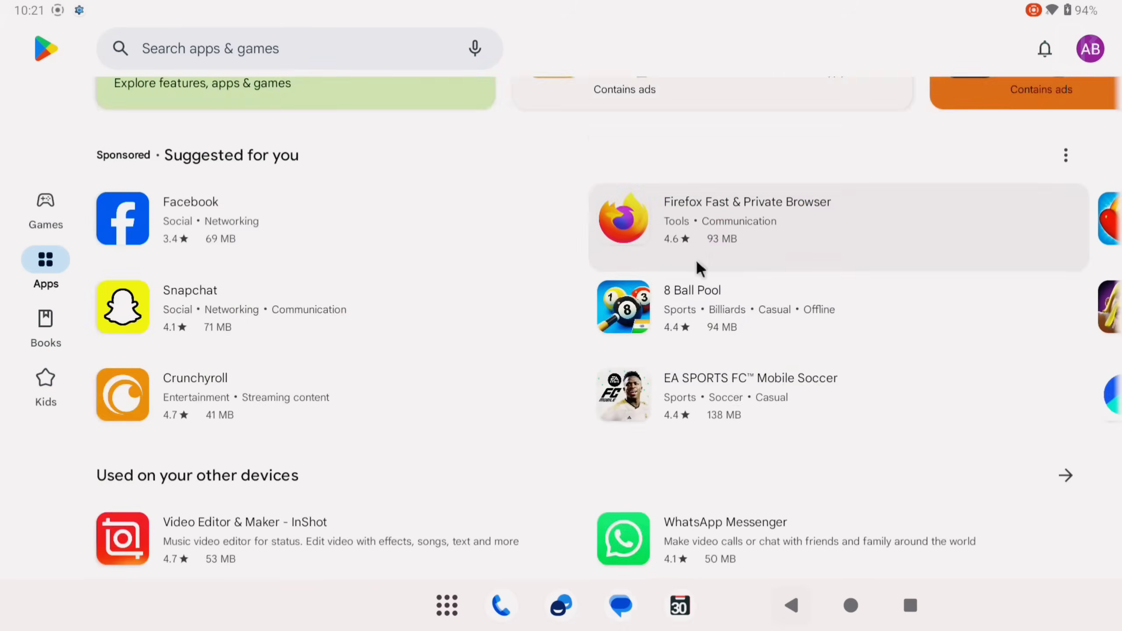
{"action": "scroll", "coordinate": [694, 261], "scroll_direction": "down", "scroll_amount": 13}
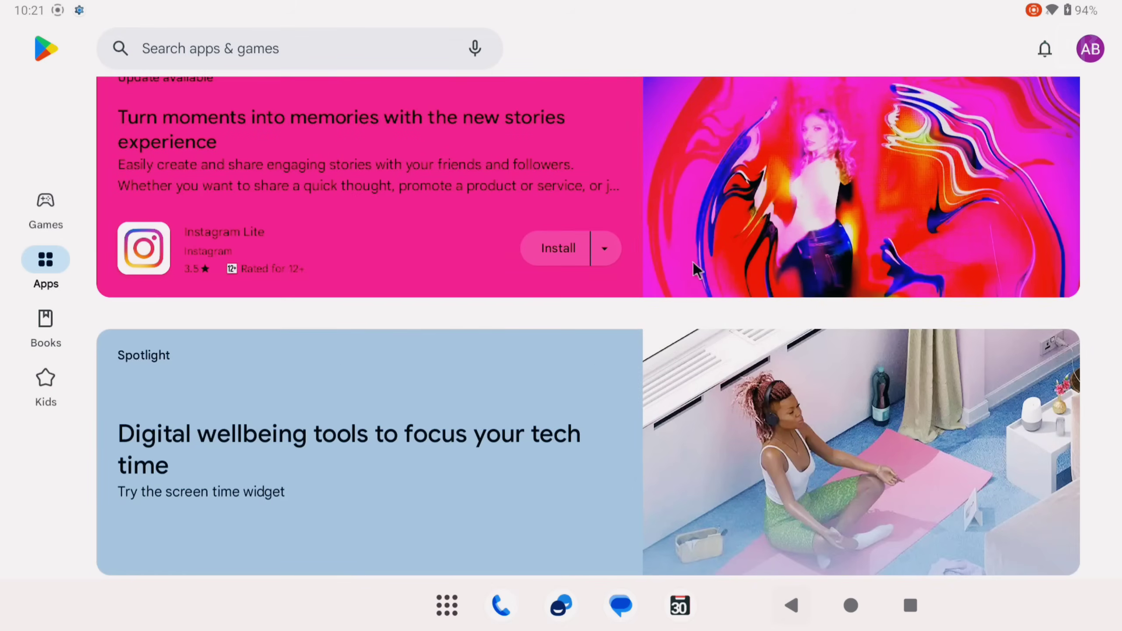
{"action": "scroll", "coordinate": [686, 268], "scroll_direction": "up", "scroll_amount": 8}
{"action": "scroll", "coordinate": [687, 275], "scroll_direction": "up", "scroll_amount": 20}
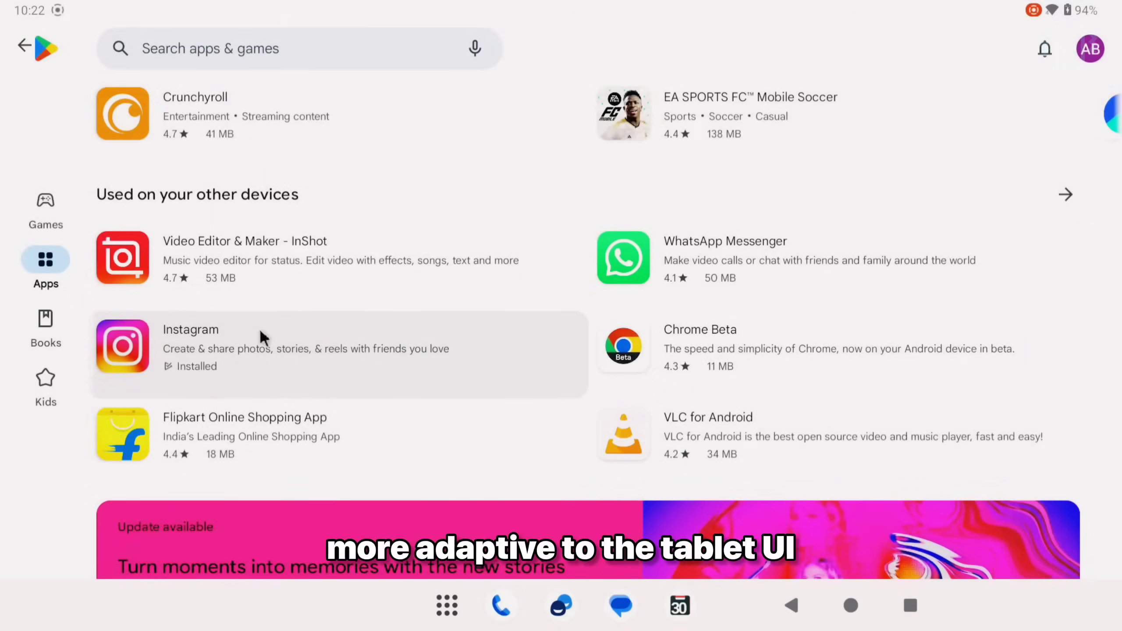
Launch Instagram from its Play Store page and browse its feed and Reels.
{"action": "left_click", "coordinate": [270, 338]}
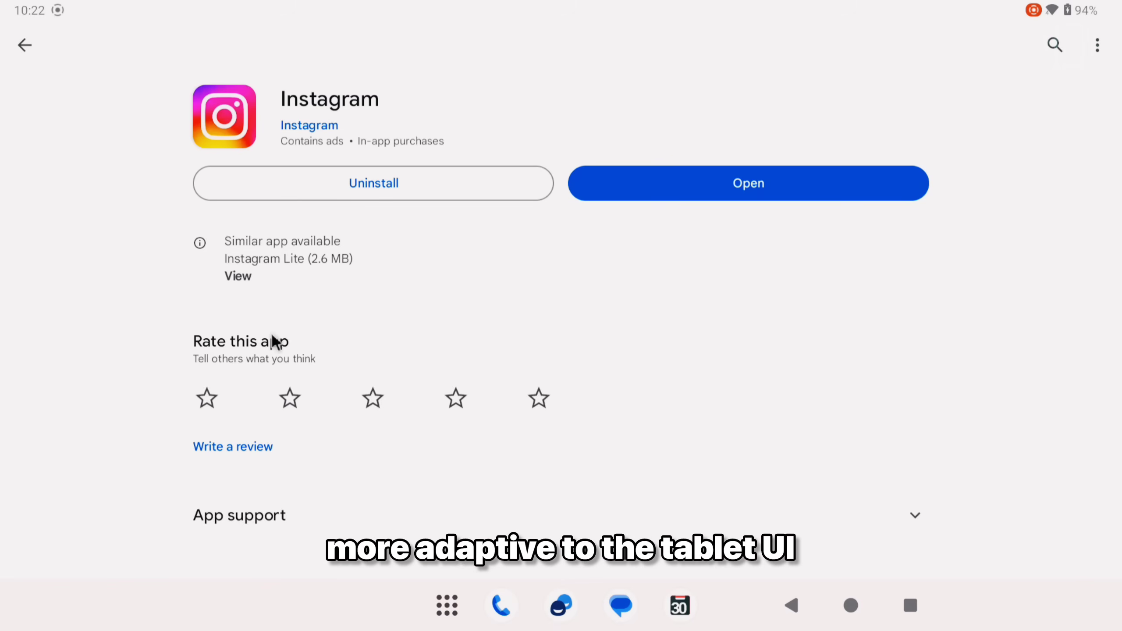
{"action": "left_click", "coordinate": [771, 194]}
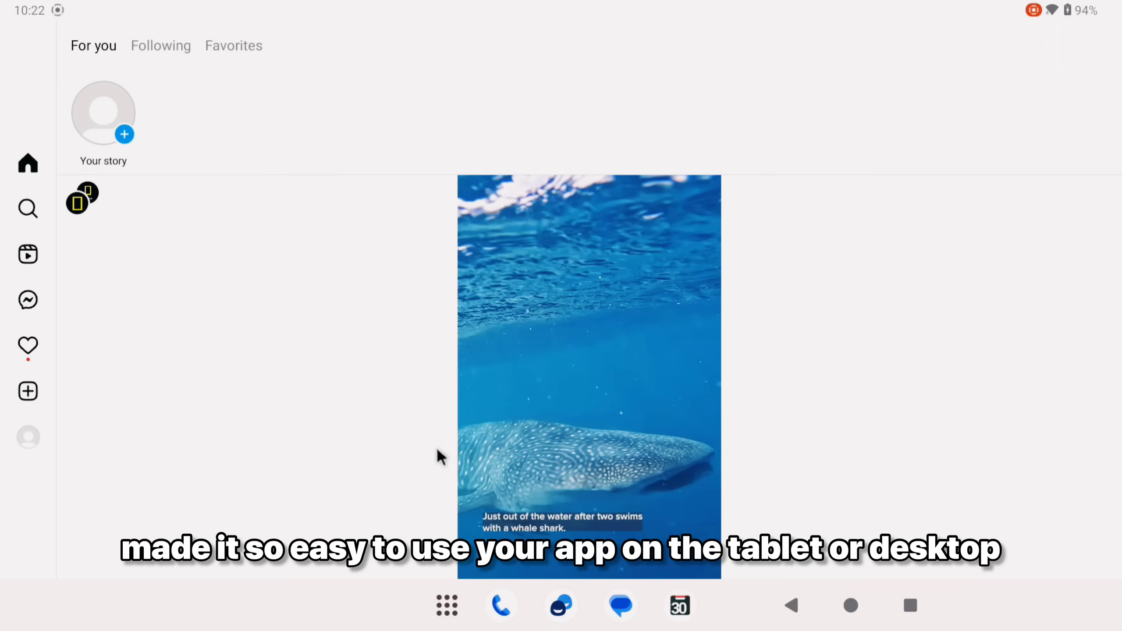
{"action": "scroll", "coordinate": [741, 371], "scroll_direction": "down", "scroll_amount": 3}
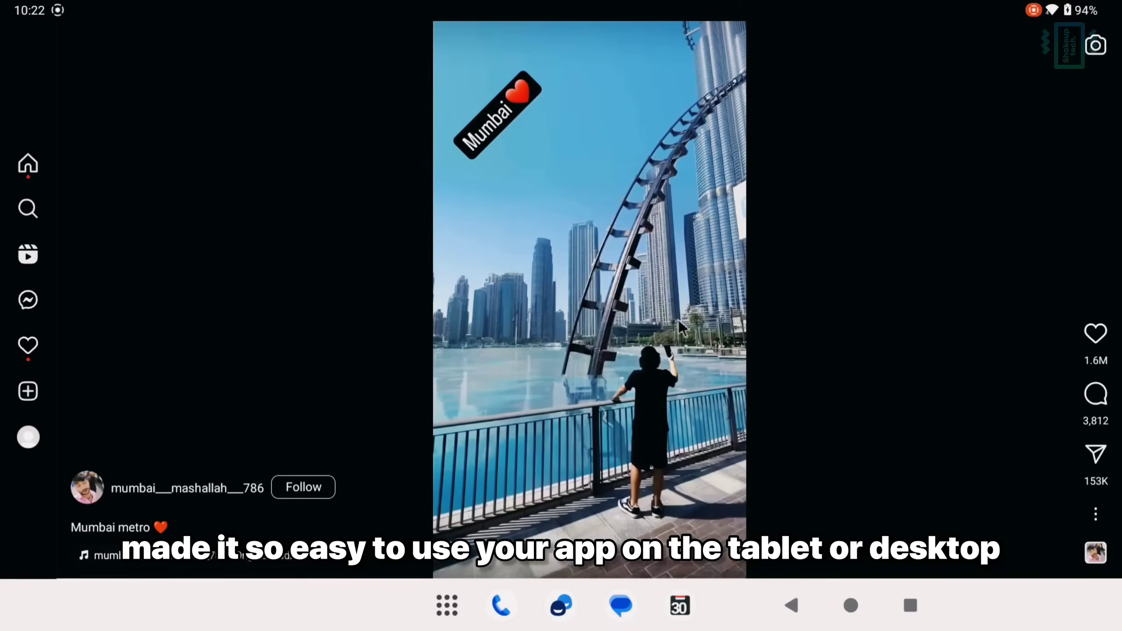
{"action": "scroll", "coordinate": [710, 179], "scroll_direction": "down", "scroll_amount": 1}
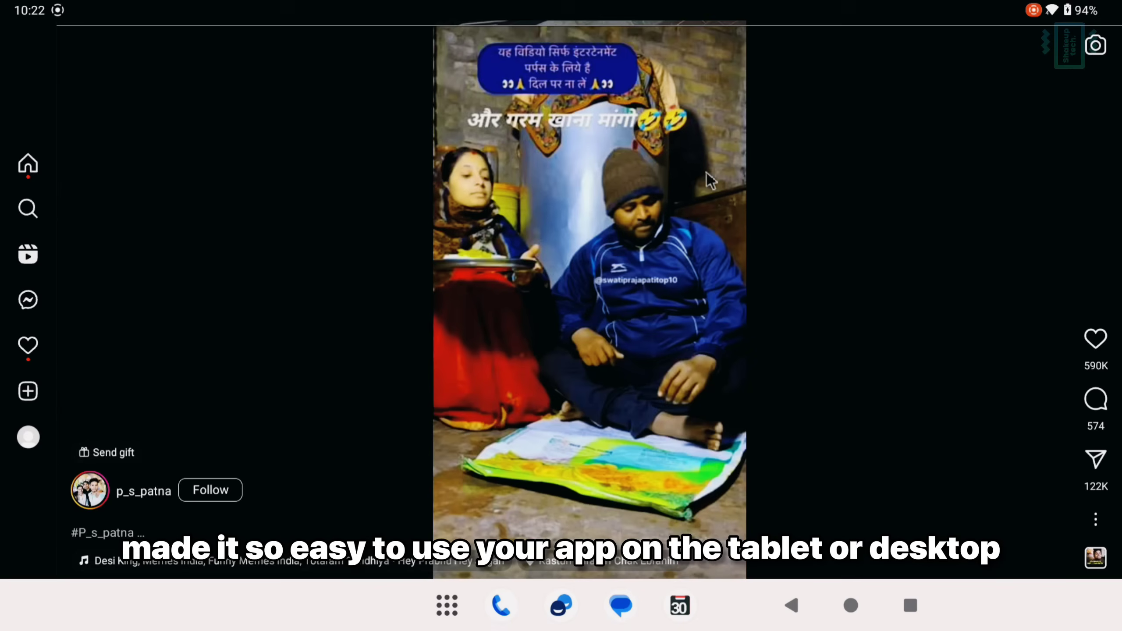
{"action": "scroll", "coordinate": [710, 179], "scroll_direction": "down", "scroll_amount": 4}
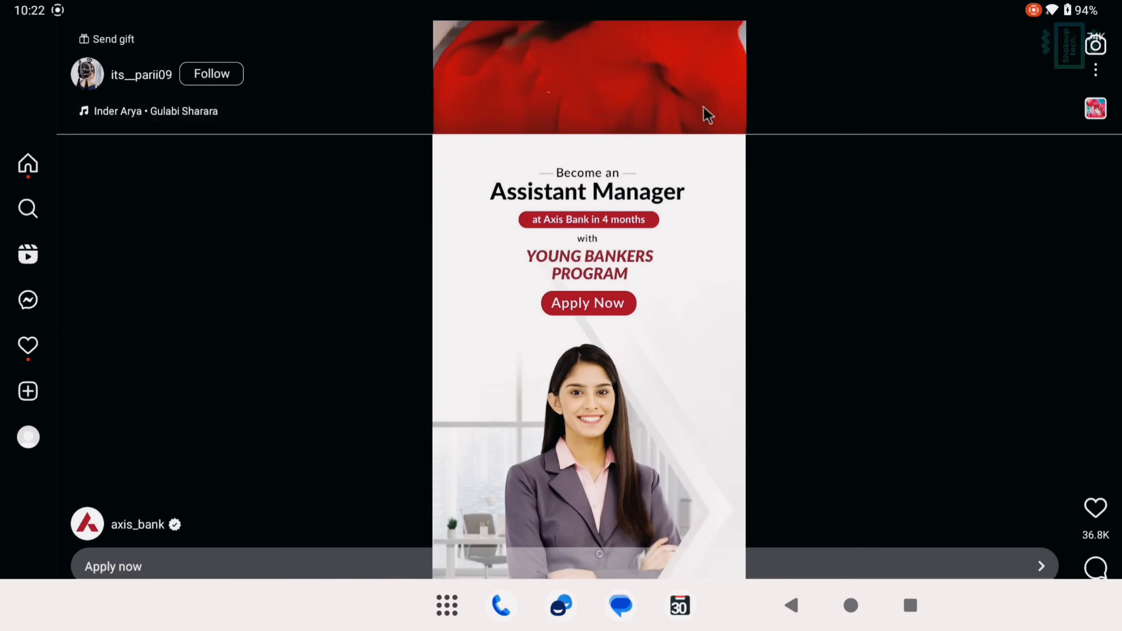
{"action": "scroll", "coordinate": [707, 115], "scroll_direction": "down", "scroll_amount": 4}
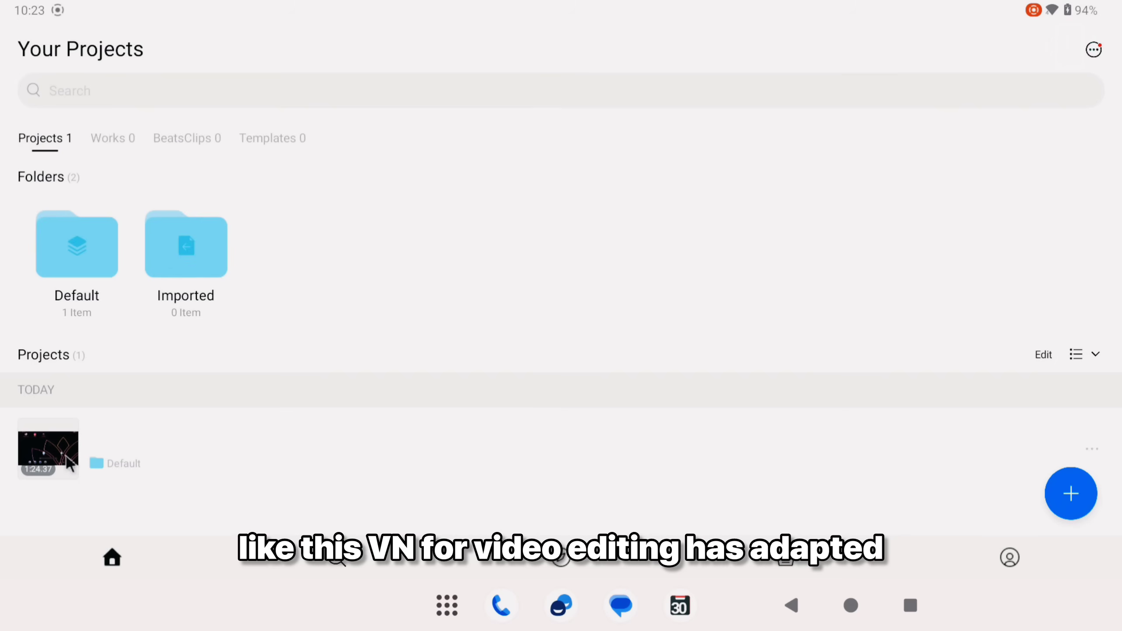
Open the existing video project in VN and scrub its timeline to about 23 seconds.
{"action": "left_click", "coordinate": [47, 449]}
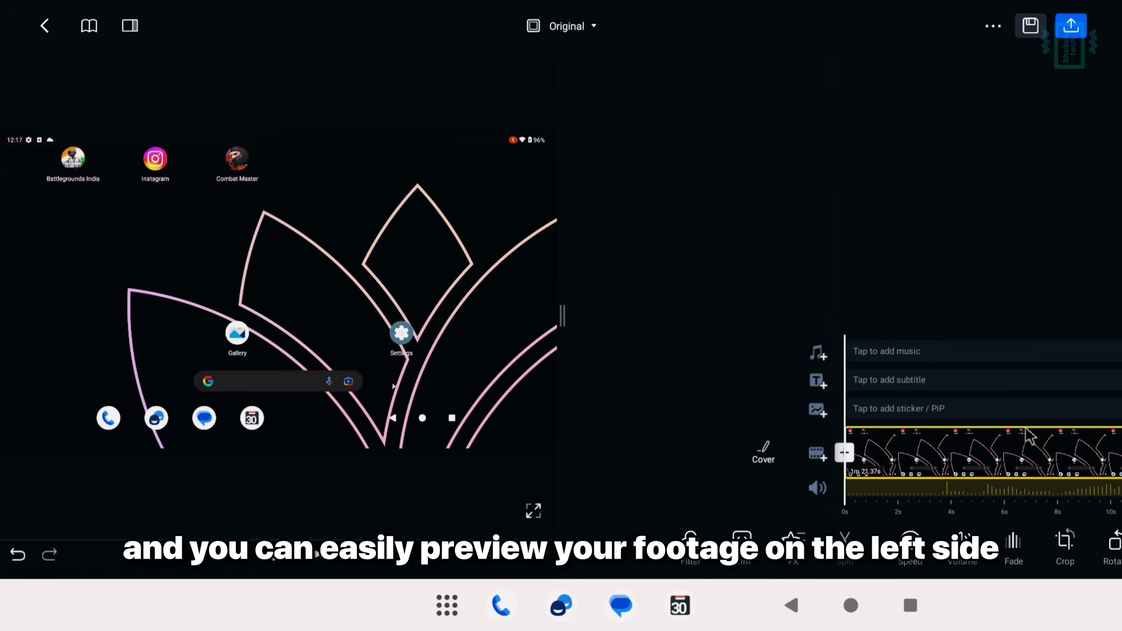
{"action": "left_click_drag", "start_coordinate": [980, 441], "coordinate": [864, 451]}
{"action": "left_click", "coordinate": [989, 451]}
{"action": "left_click_drag", "start_coordinate": [989, 451], "coordinate": [603, 450]}
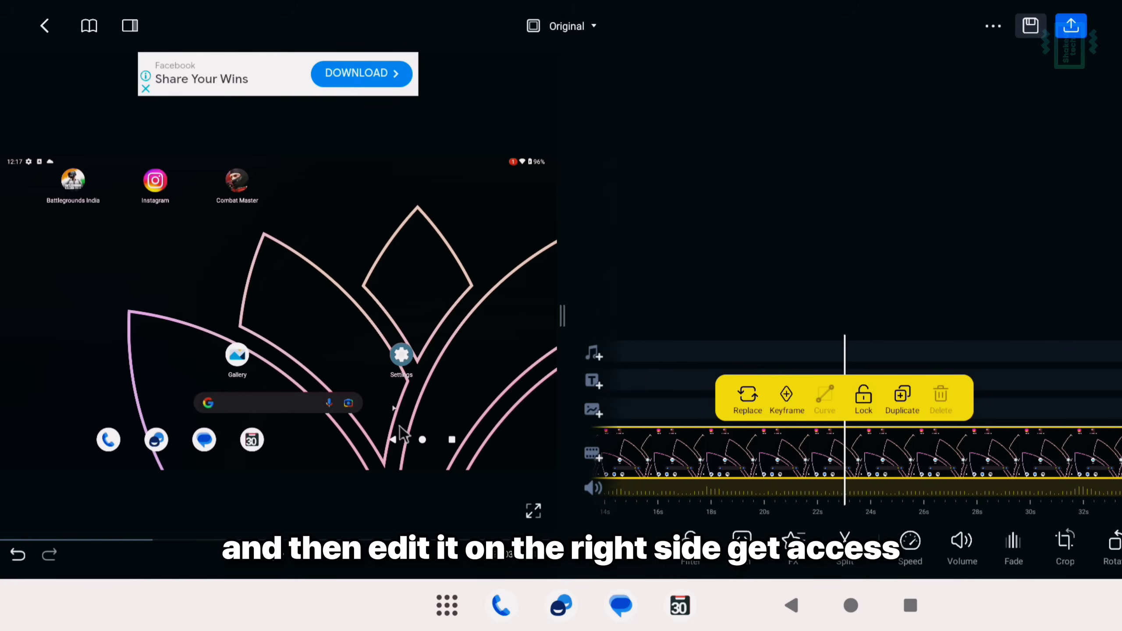
{"action": "left_click", "coordinate": [985, 291]}
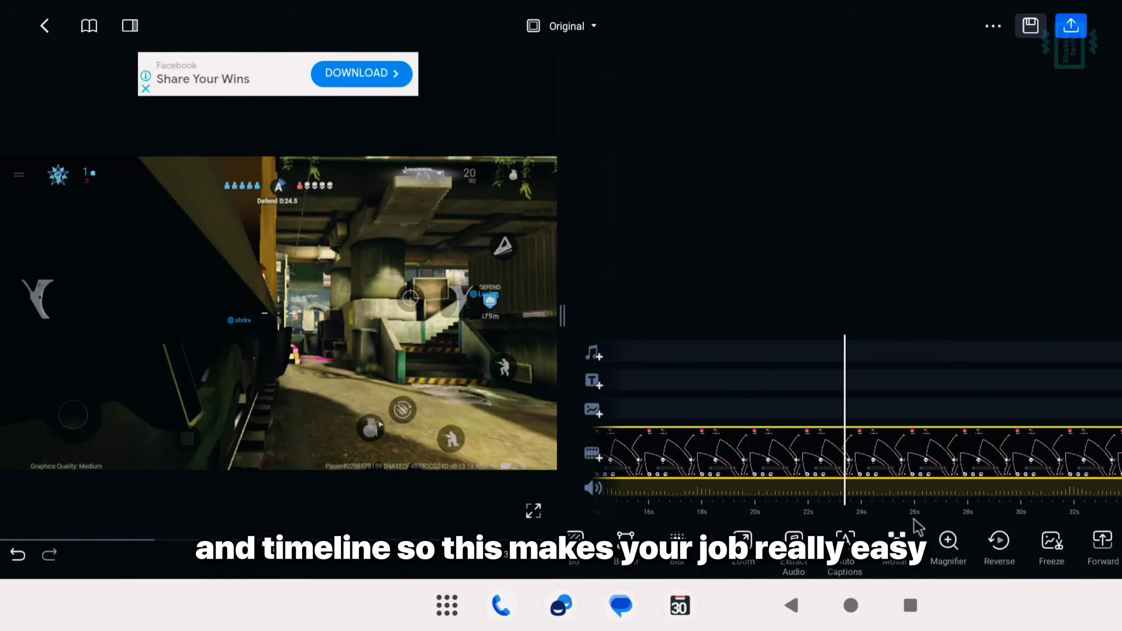
Check the video project's export settings, then close them and open the aspect ratio options.
{"action": "left_click", "coordinate": [1070, 27]}
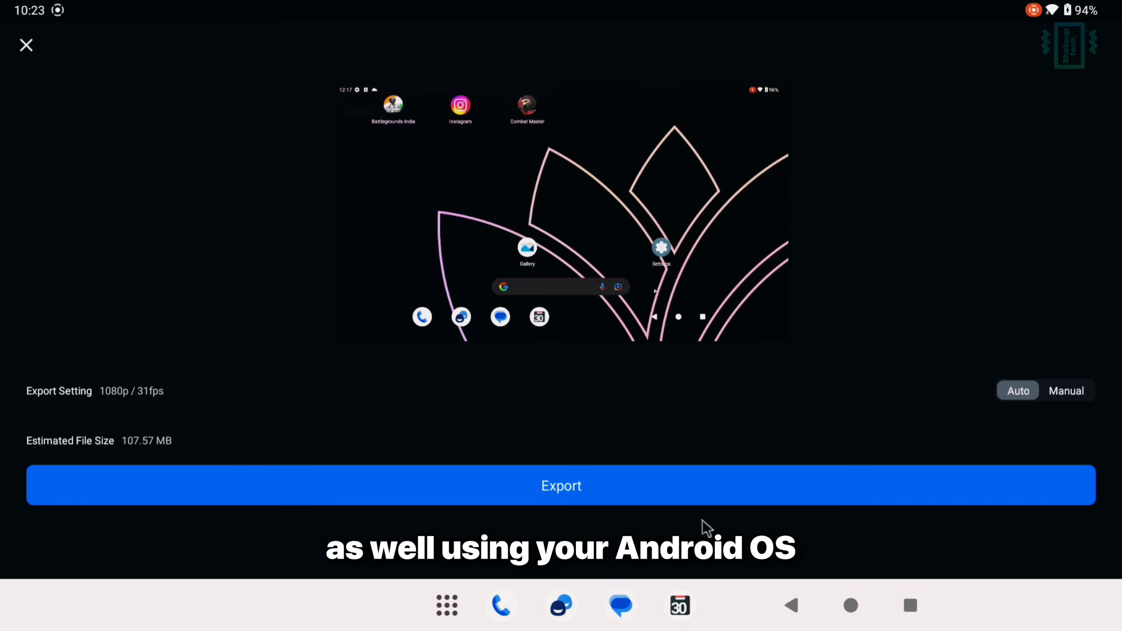
{"action": "left_click", "coordinate": [26, 46]}
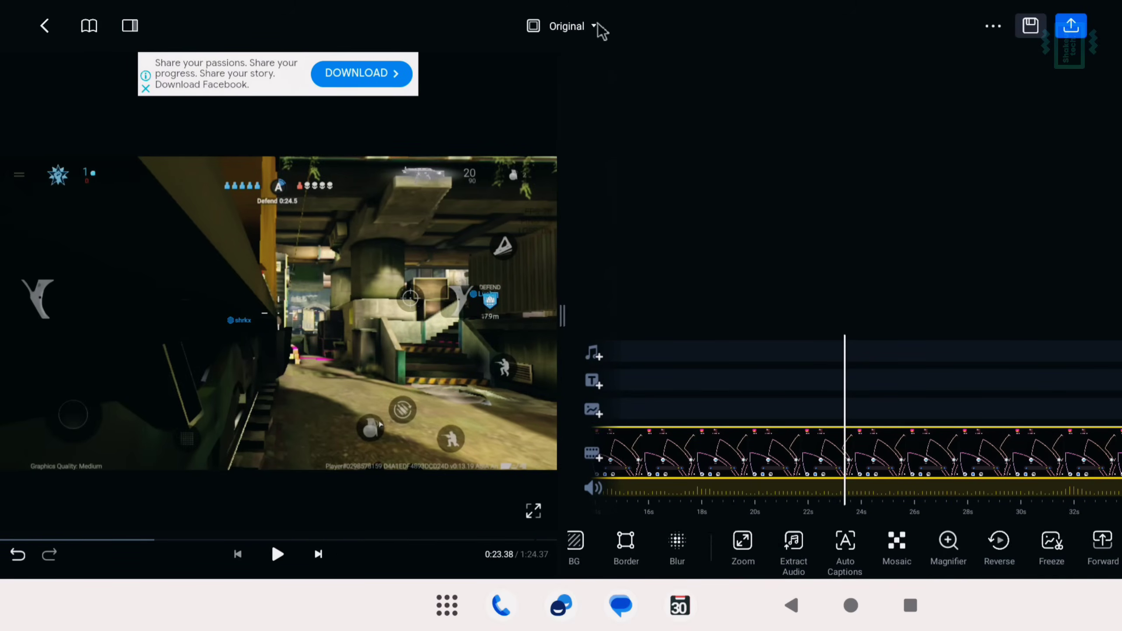
{"action": "left_click", "coordinate": [575, 27]}
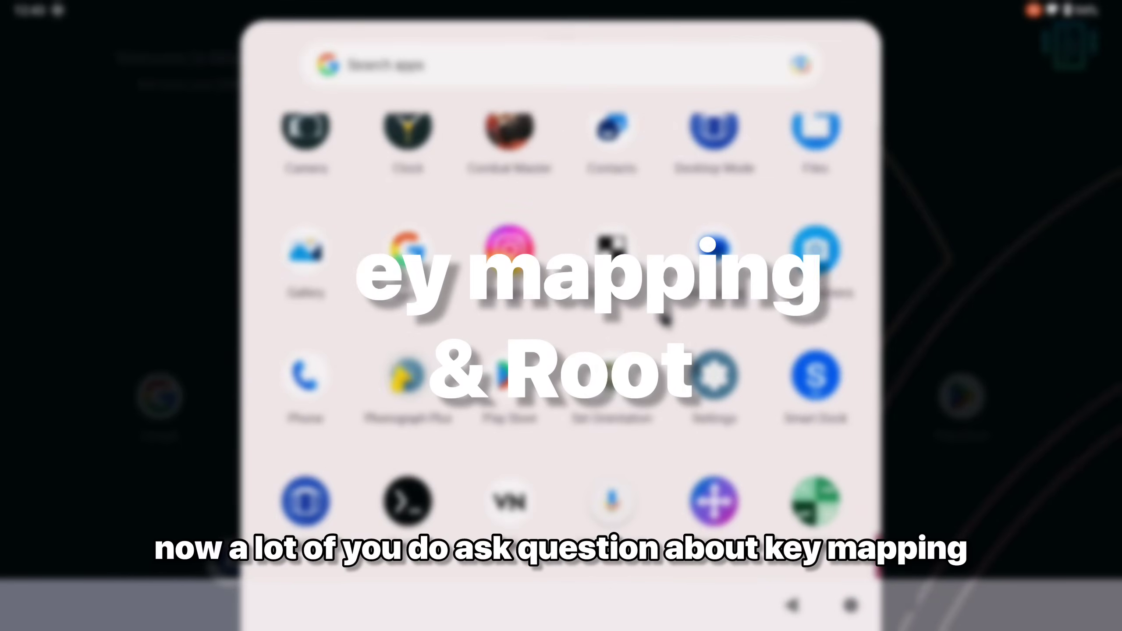
Find and open the key mapper app in the app drawer.
{"action": "scroll", "coordinate": [723, 510], "scroll_direction": "up", "scroll_amount": 1}
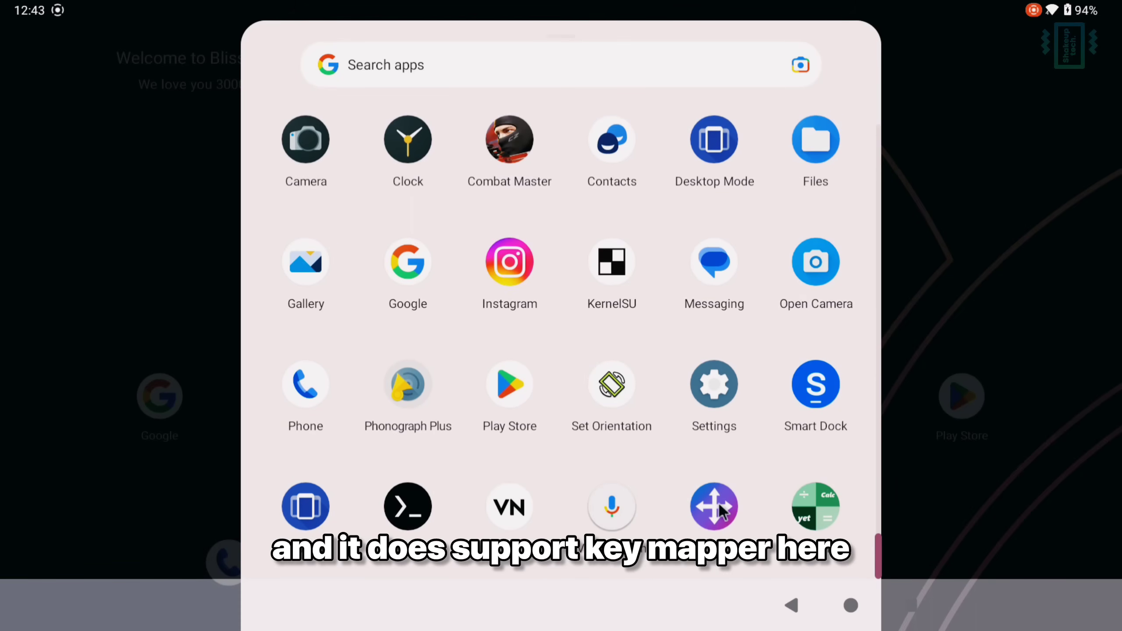
{"action": "left_click", "coordinate": [714, 508]}
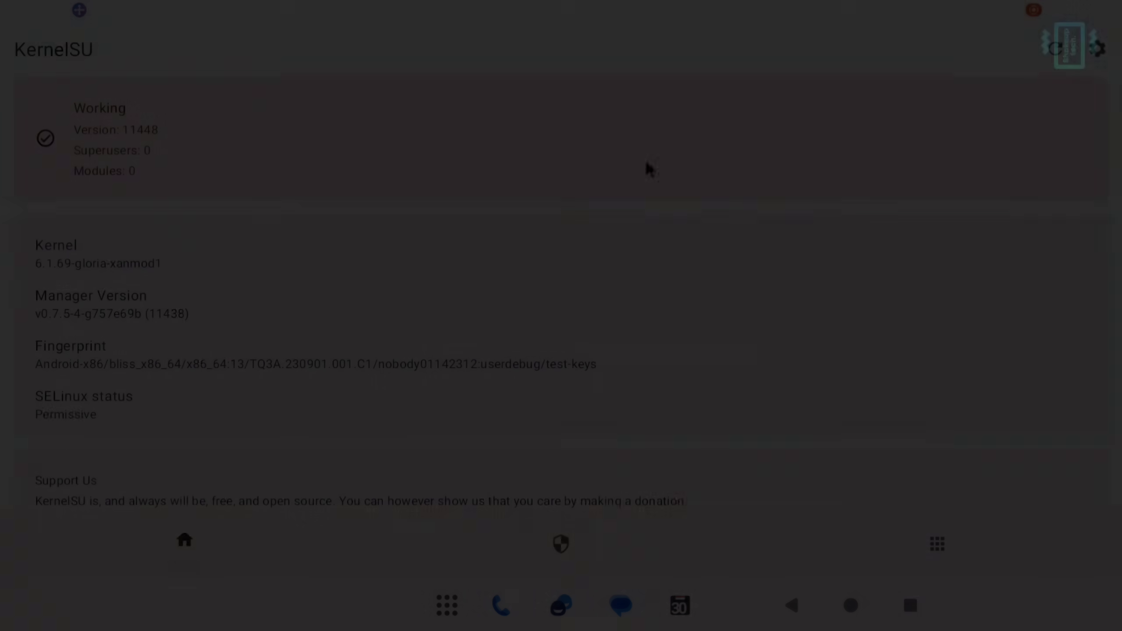
Review KernelSU's system information and SuperUser app list, then open its modules section.
{"action": "scroll", "coordinate": [638, 358], "scroll_direction": "down", "scroll_amount": 5}
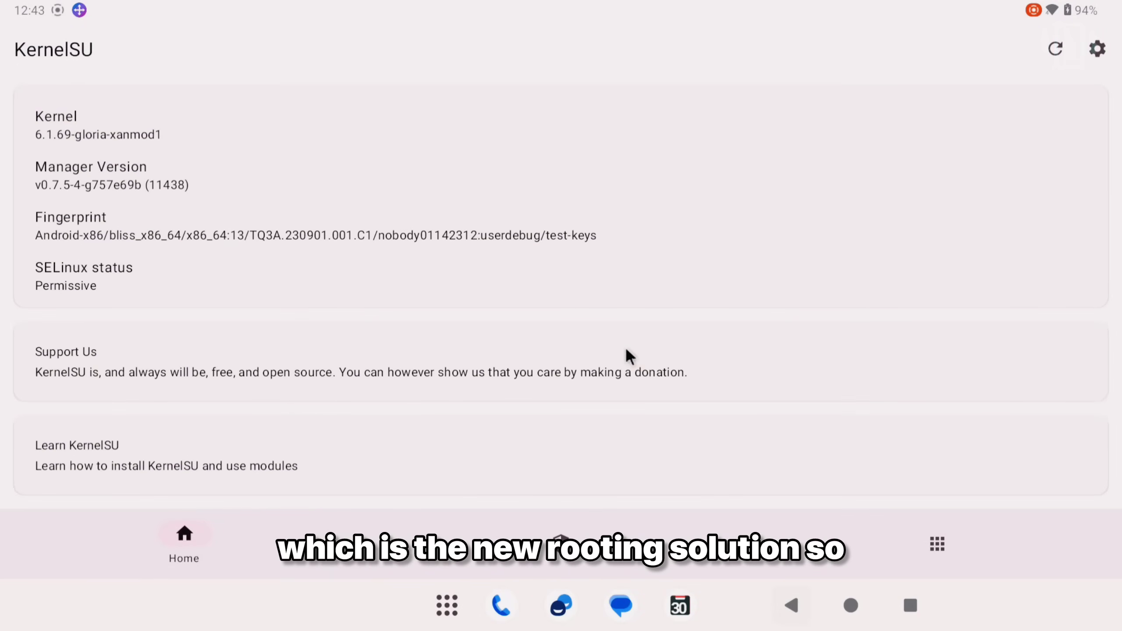
{"action": "left_click", "coordinate": [561, 548]}
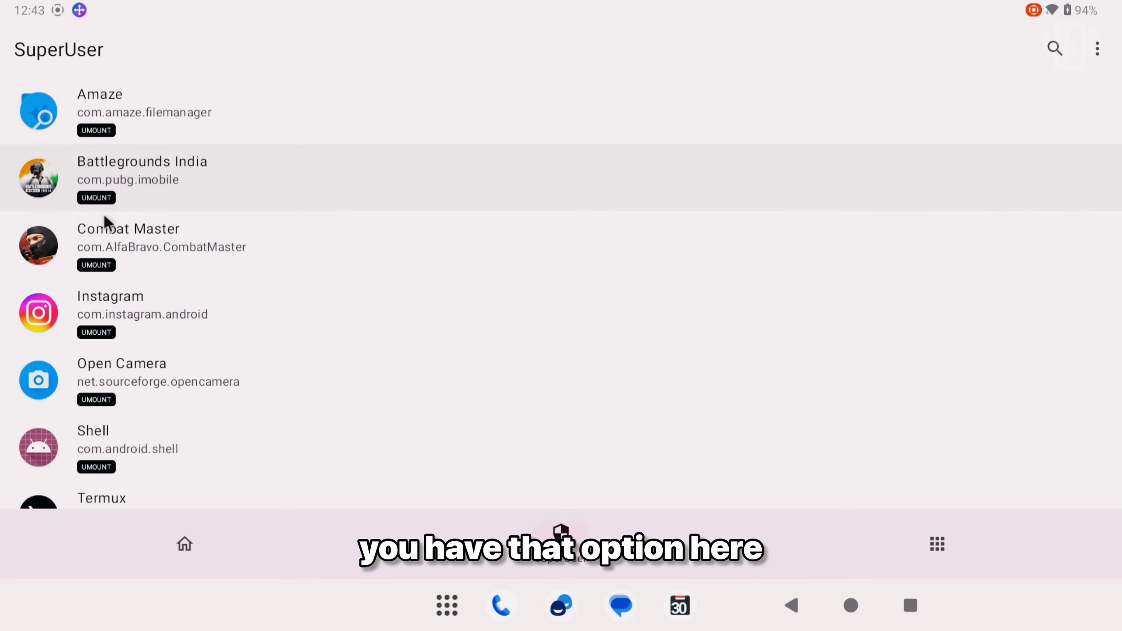
{"action": "scroll", "coordinate": [475, 376], "scroll_direction": "down", "scroll_amount": 1}
{"action": "scroll", "coordinate": [474, 376], "scroll_direction": "down", "scroll_amount": 2}
{"action": "scroll", "coordinate": [474, 374], "scroll_direction": "up", "scroll_amount": 3}
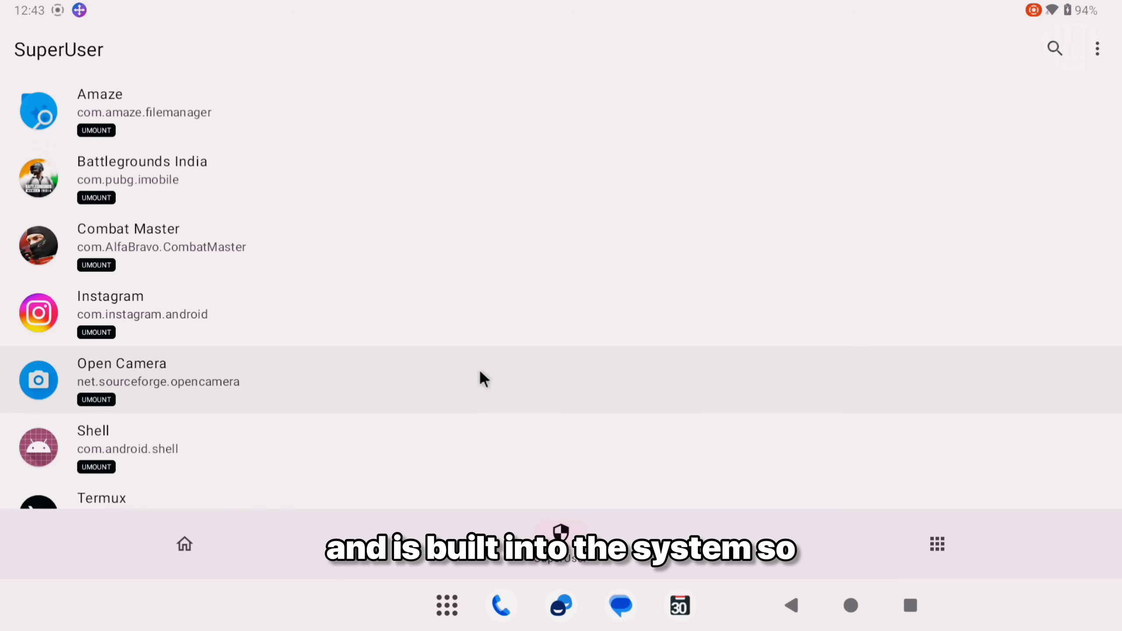
{"action": "left_click", "coordinate": [937, 543]}
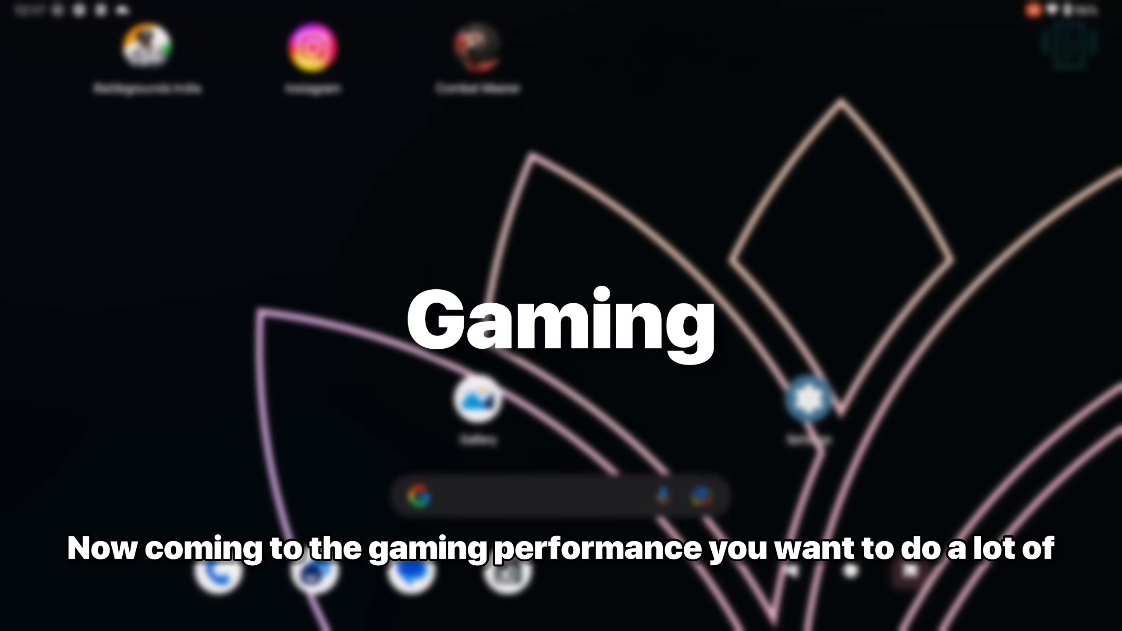
Switch to Combat Master and play the Search and Destroy match, moving, aiming and firing with the on-screen controls.
{"action": "left_click", "coordinate": [909, 572]}
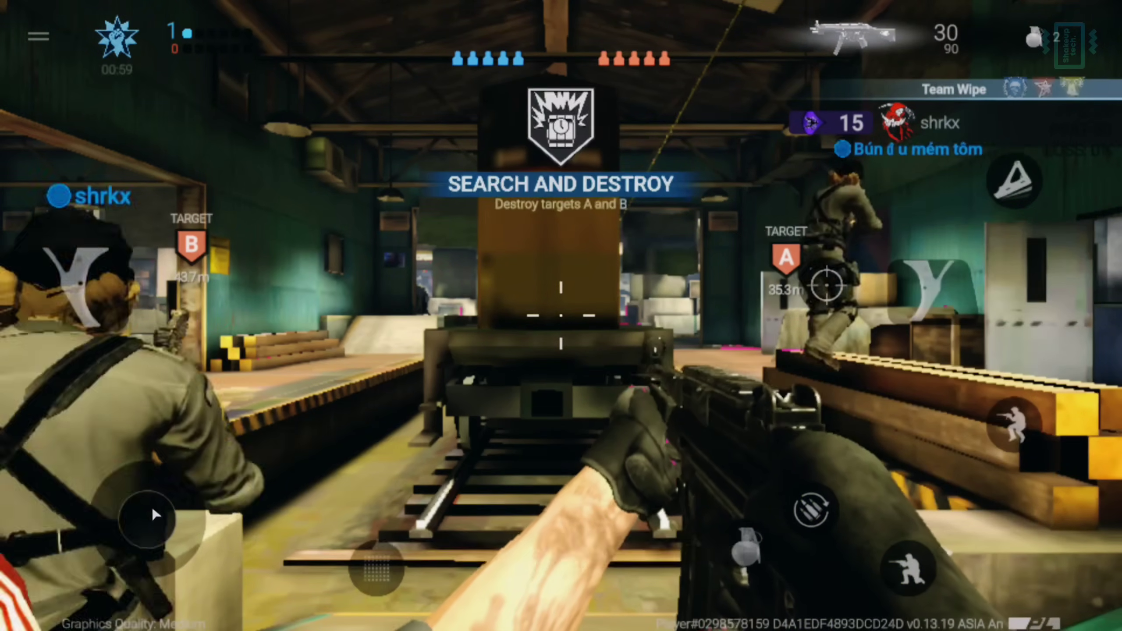
{"action": "left_click_drag", "start_coordinate": [152, 508], "coordinate": [176, 481]}
{"action": "left_click_drag", "start_coordinate": [327, 379], "coordinate": [394, 378]}
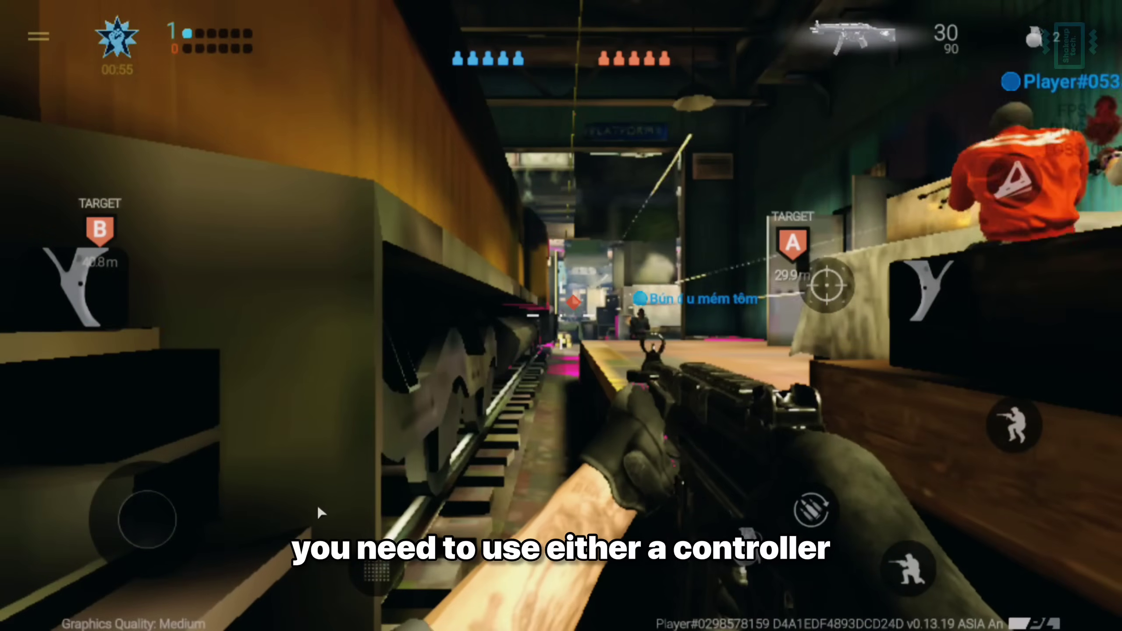
{"action": "left_click", "coordinate": [923, 305]}
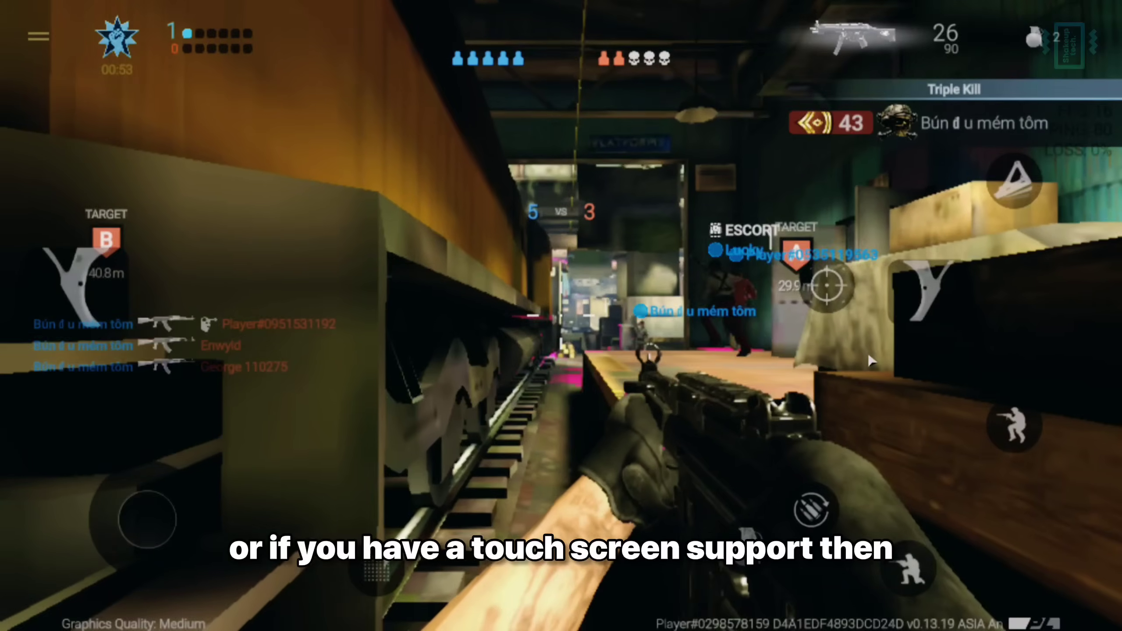
{"action": "left_click", "coordinate": [829, 292]}
{"action": "left_click", "coordinate": [888, 292]}
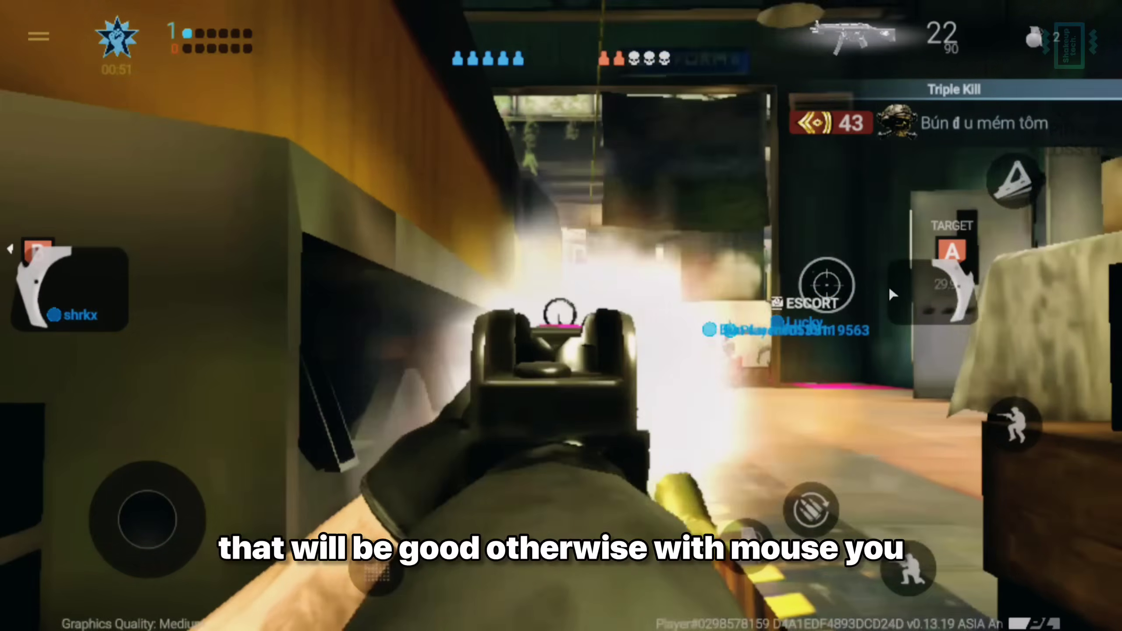
{"action": "left_click", "coordinate": [811, 305]}
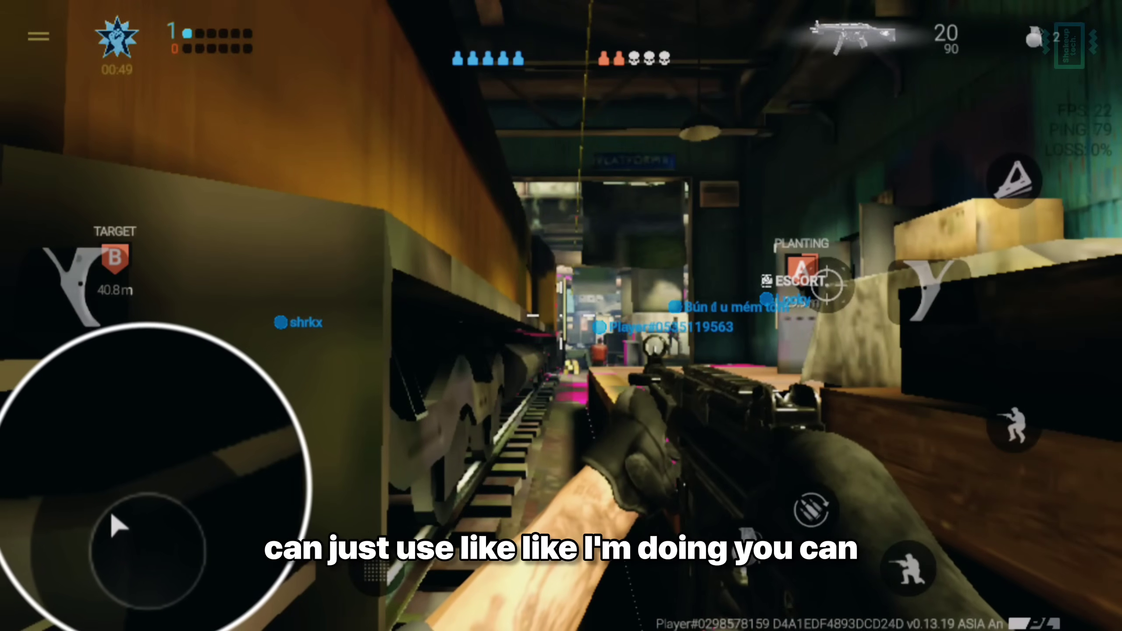
{"action": "left_click_drag", "start_coordinate": [114, 519], "coordinate": [124, 279]}
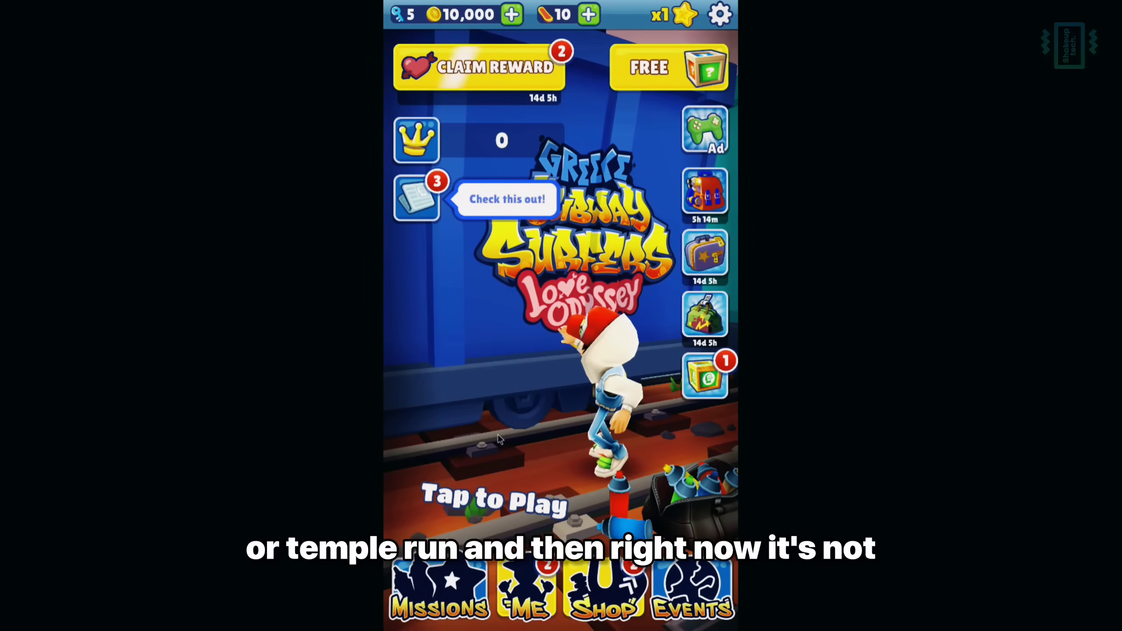
Open the Set Orientation app from the app drawer and continue with notification access allowed.
{"action": "left_click", "coordinate": [499, 437]}
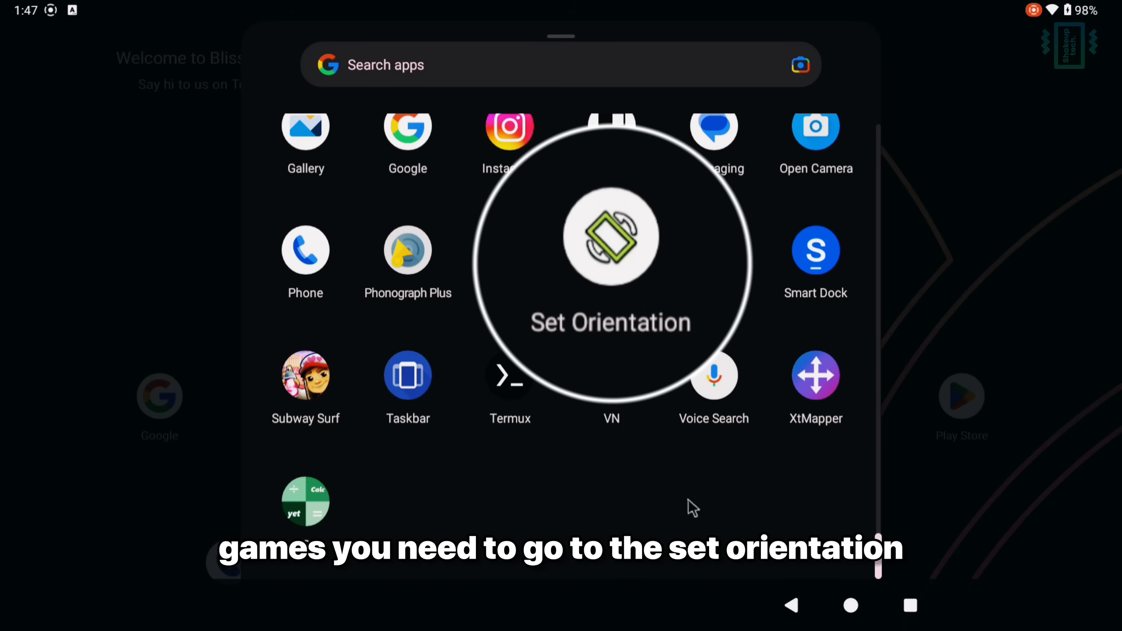
{"action": "left_click", "coordinate": [610, 253]}
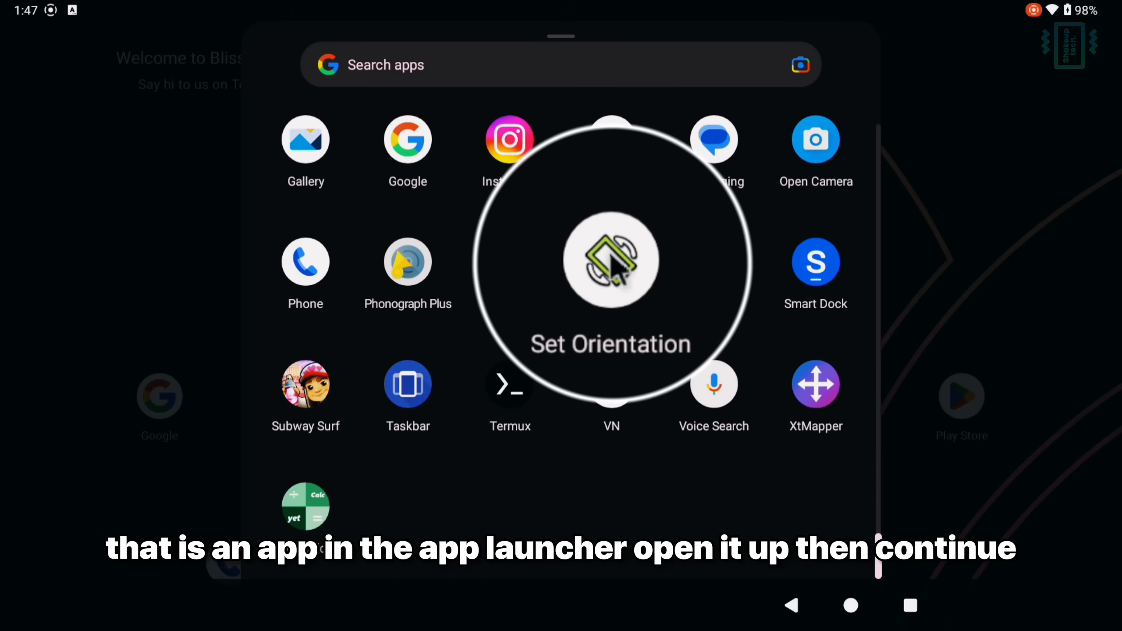
{"action": "left_click", "coordinate": [622, 286]}
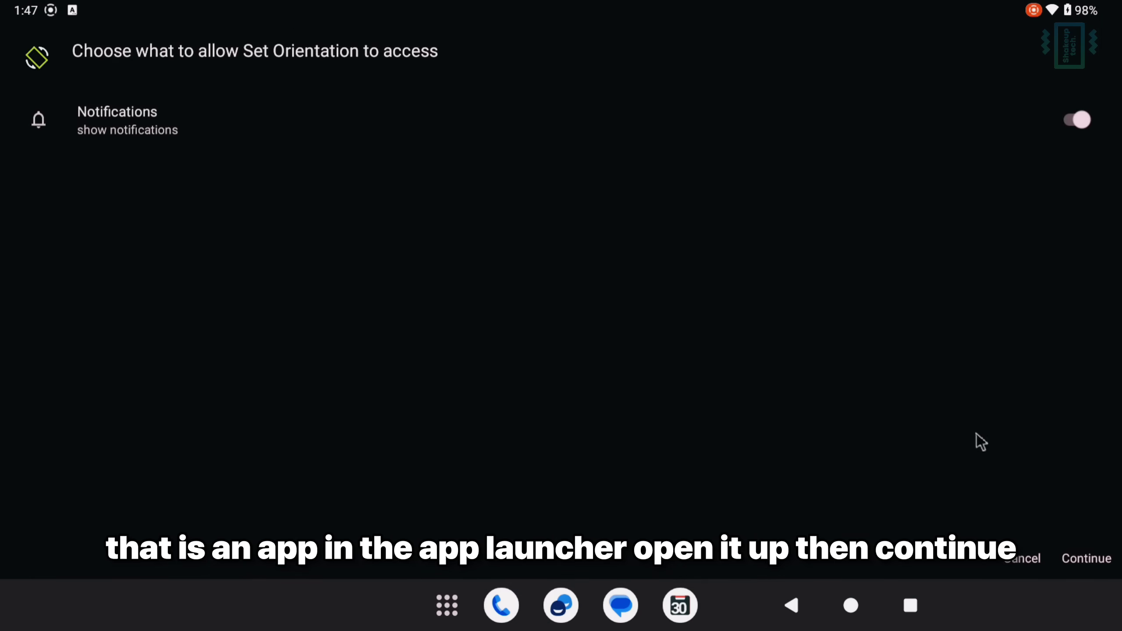
{"action": "left_click", "coordinate": [1087, 561]}
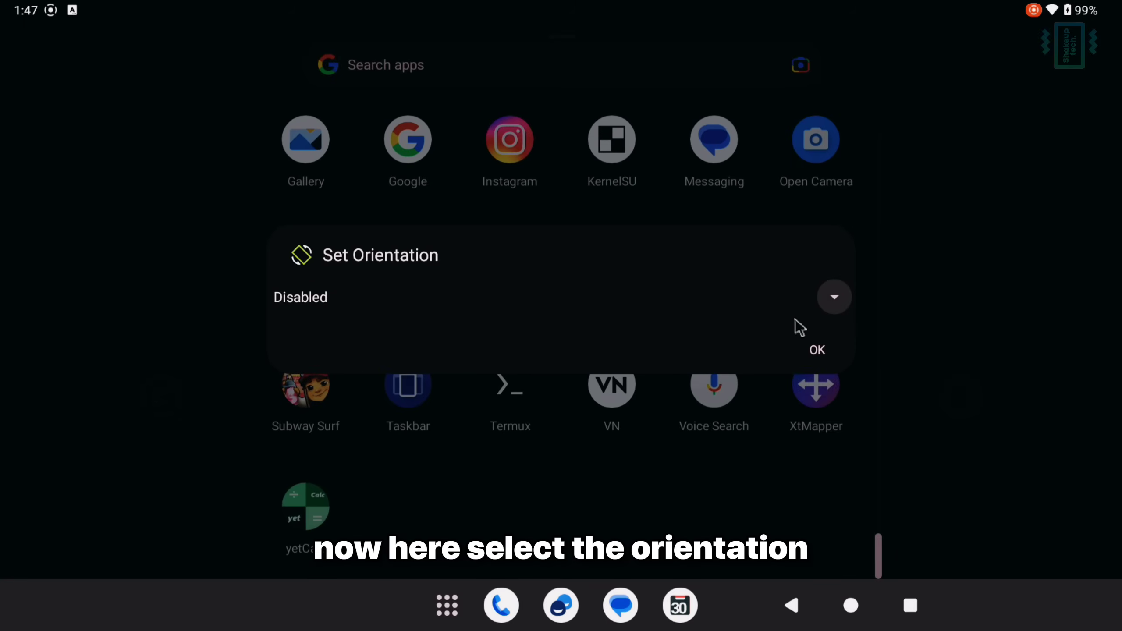
Set the screen orientation to Landscape and confirm the setting.
{"action": "left_click", "coordinate": [835, 306]}
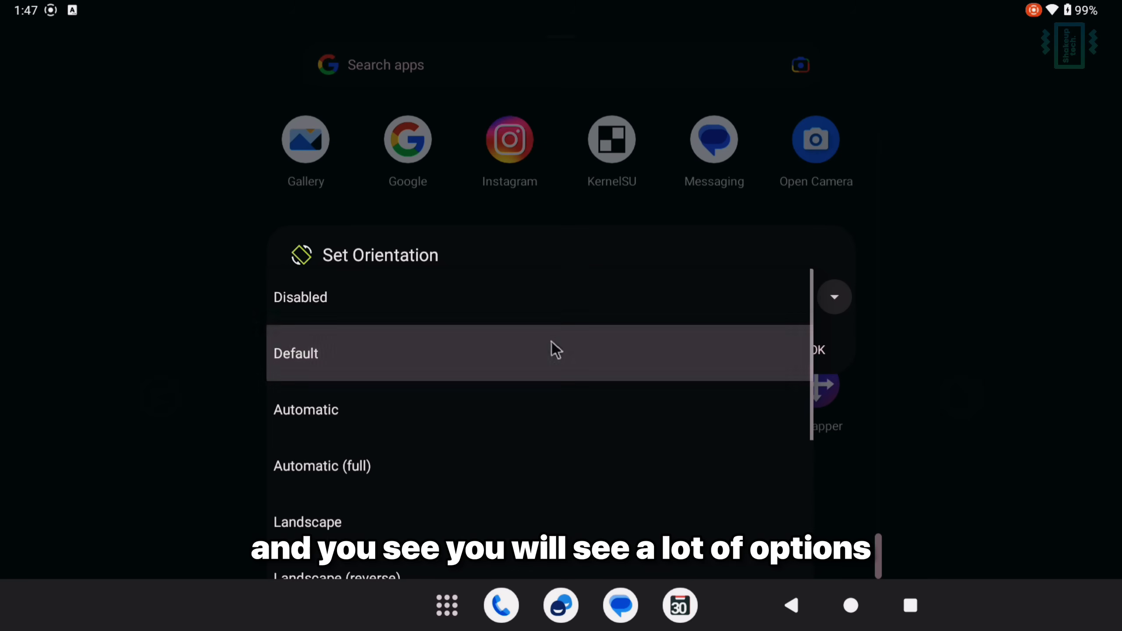
{"action": "scroll", "coordinate": [544, 353], "scroll_direction": "down", "scroll_amount": 2}
{"action": "scroll", "coordinate": [538, 367], "scroll_direction": "down", "scroll_amount": 3}
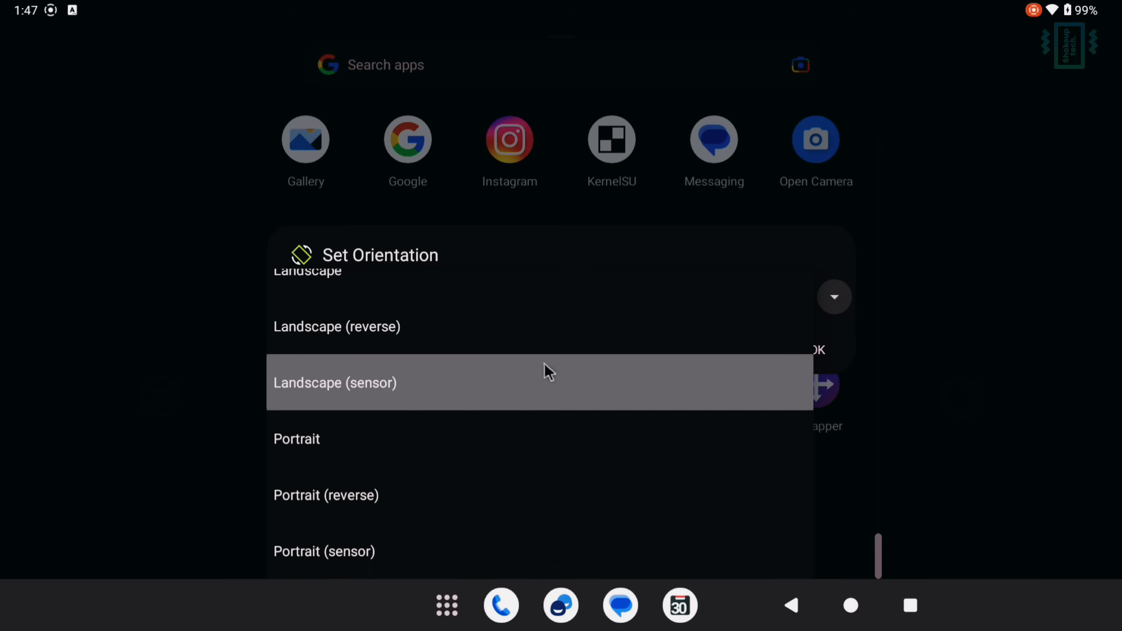
{"action": "scroll", "coordinate": [523, 493], "scroll_direction": "up", "scroll_amount": 5}
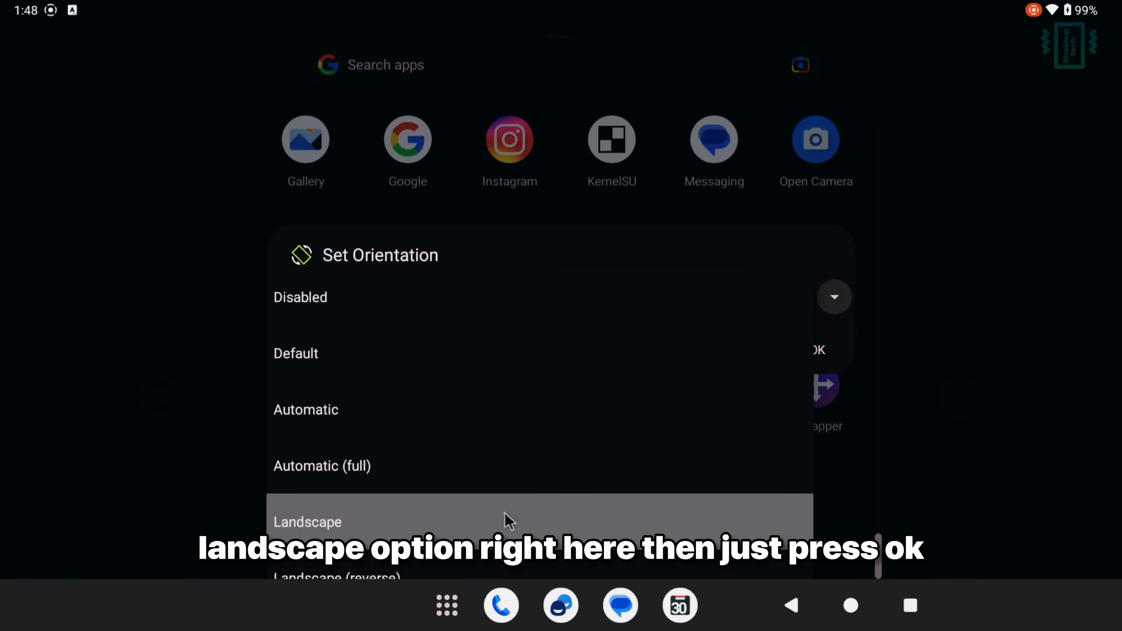
{"action": "left_click", "coordinate": [505, 513]}
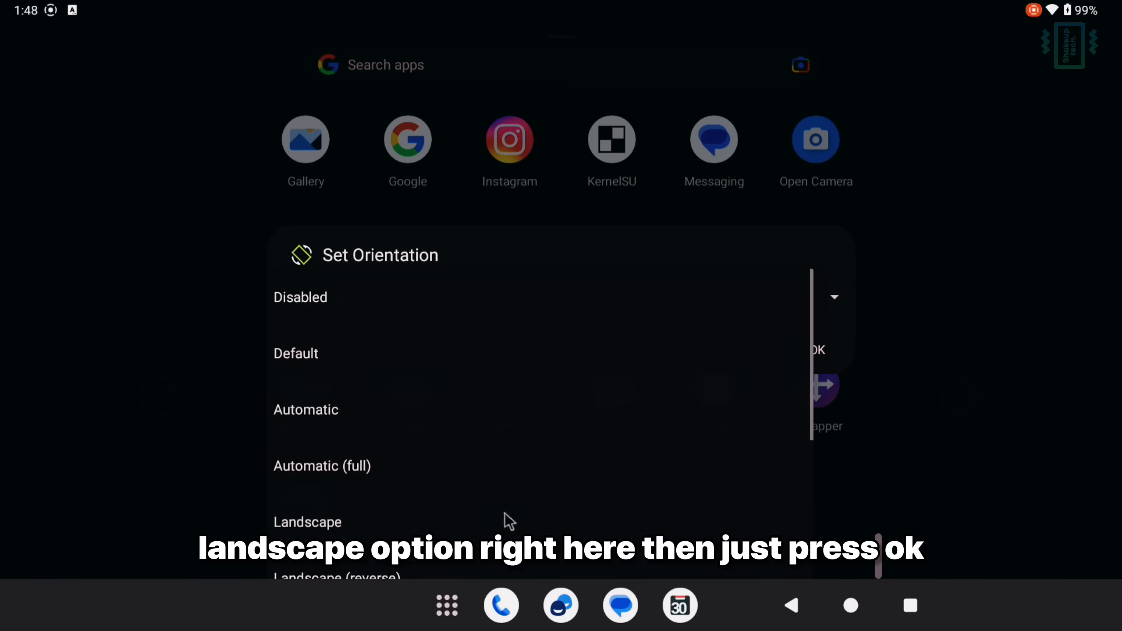
{"action": "left_click", "coordinate": [817, 350]}
Find and launch Subway Surf in the app drawer and start a run.
{"action": "scroll", "coordinate": [559, 199], "scroll_direction": "up", "scroll_amount": 5}
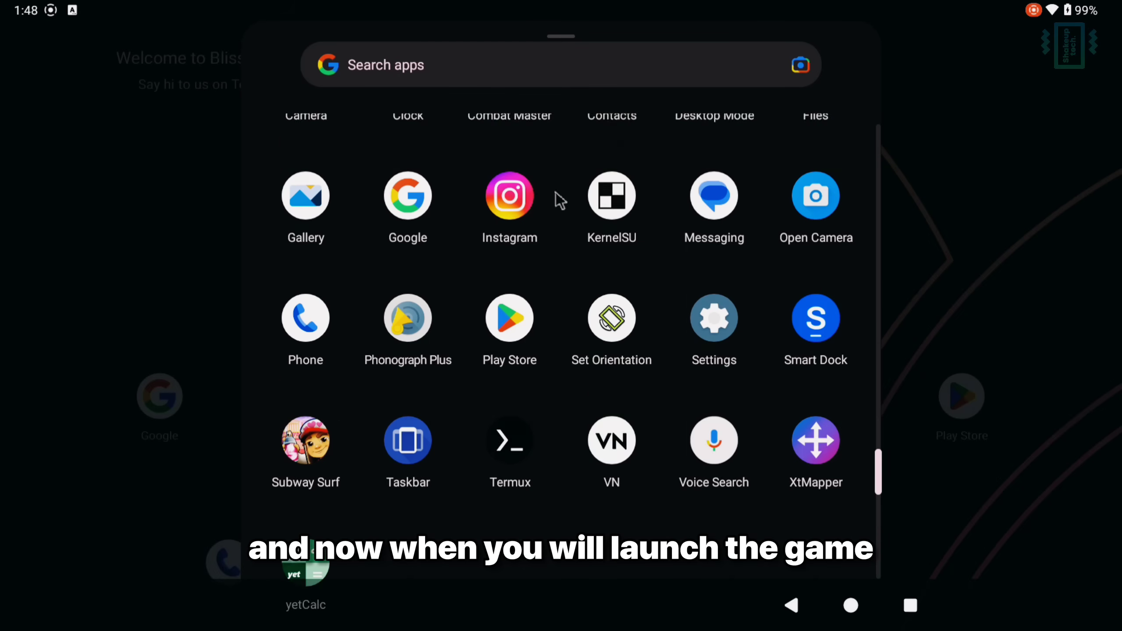
{"action": "scroll", "coordinate": [582, 234], "scroll_direction": "down", "scroll_amount": 5}
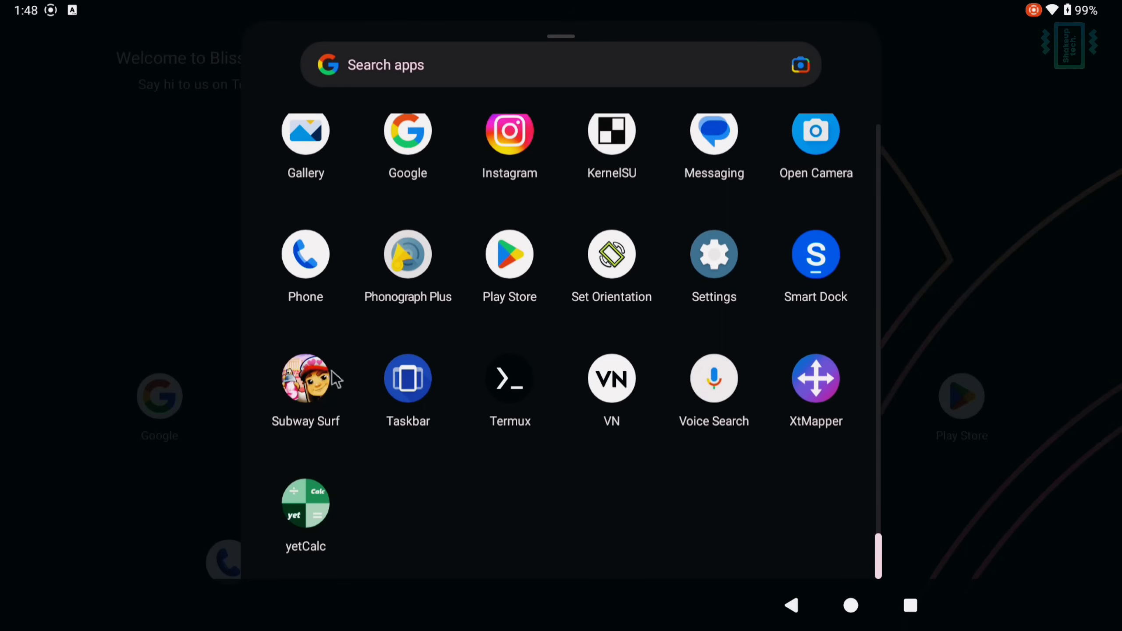
{"action": "left_click", "coordinate": [322, 380]}
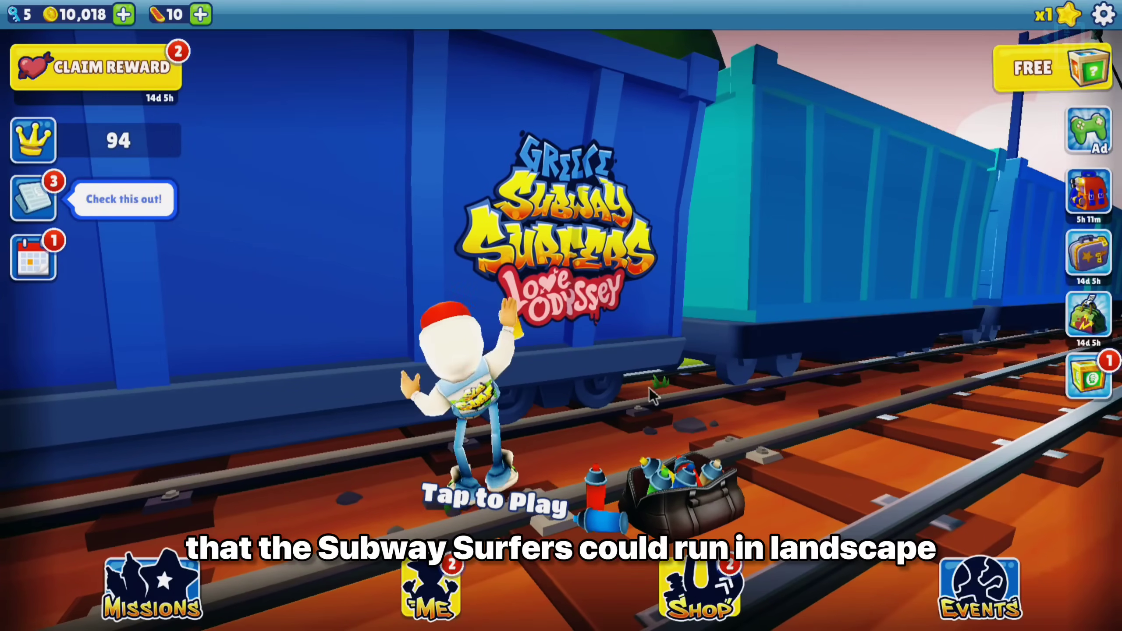
{"action": "left_click", "coordinate": [651, 390]}
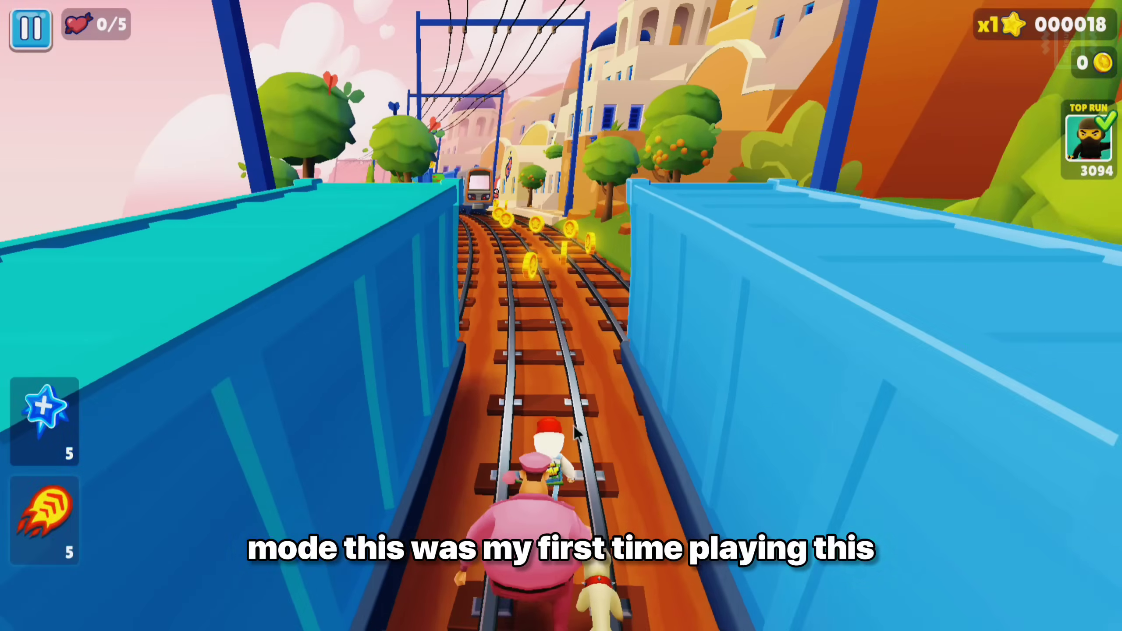
Play the Subway Surfers run in landscape, switching lanes and jumping to collect coins and avoid trains.
{"action": "left_click_drag", "start_coordinate": [609, 436], "coordinate": [819, 447]}
{"action": "left_click_drag", "start_coordinate": [710, 425], "coordinate": [108, 320]}
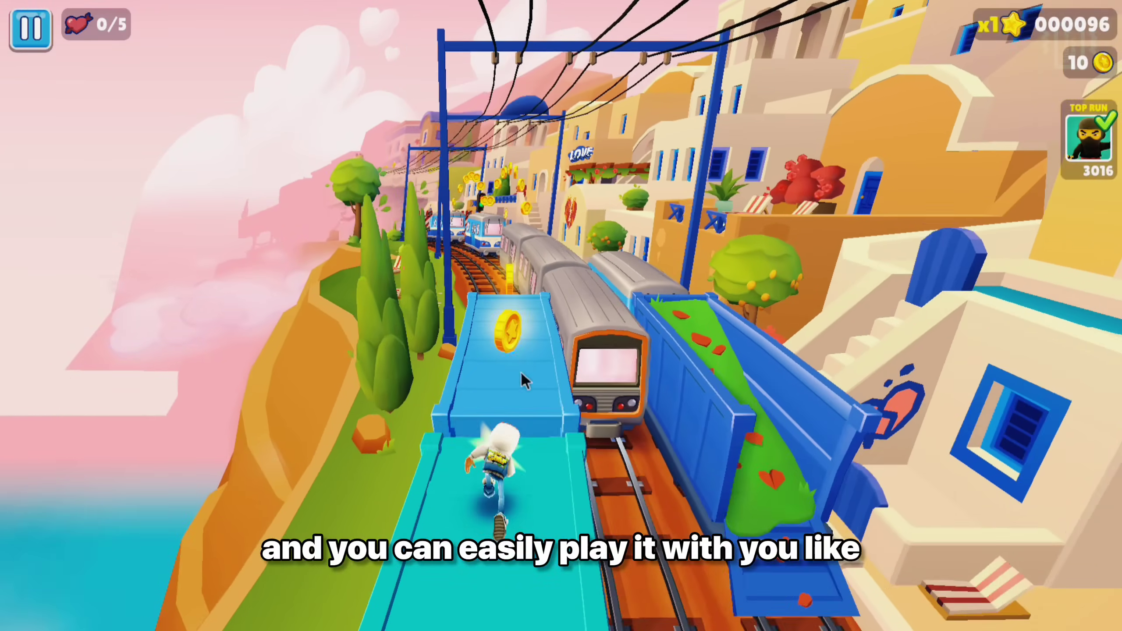
{"action": "left_click_drag", "start_coordinate": [521, 371], "coordinate": [677, 96]}
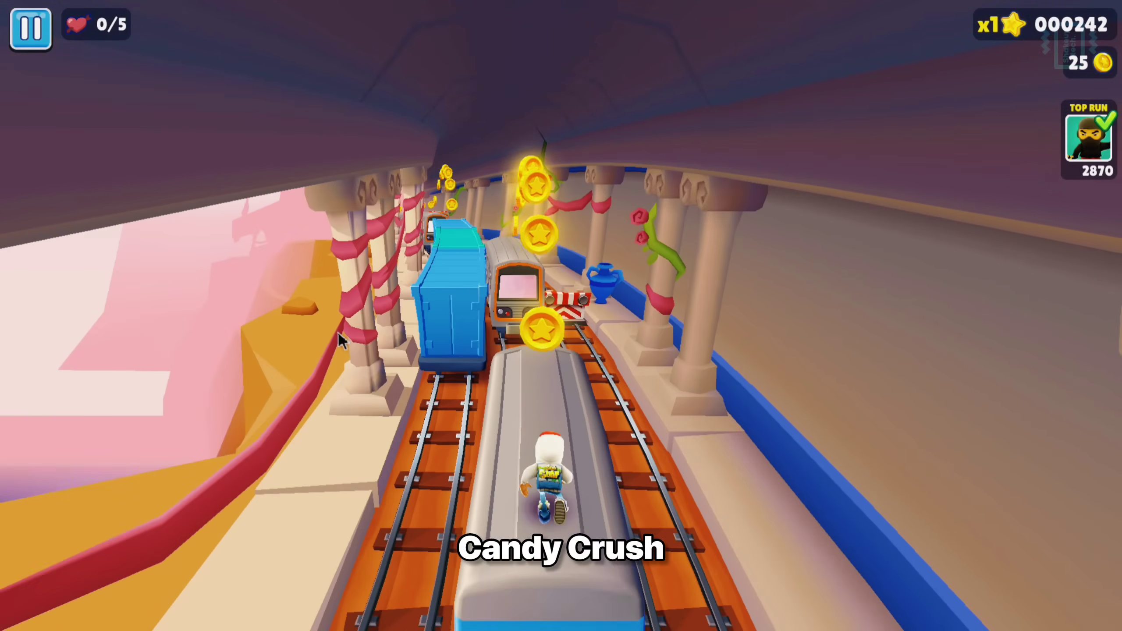
{"action": "left_click_drag", "start_coordinate": [338, 333], "coordinate": [433, 12]}
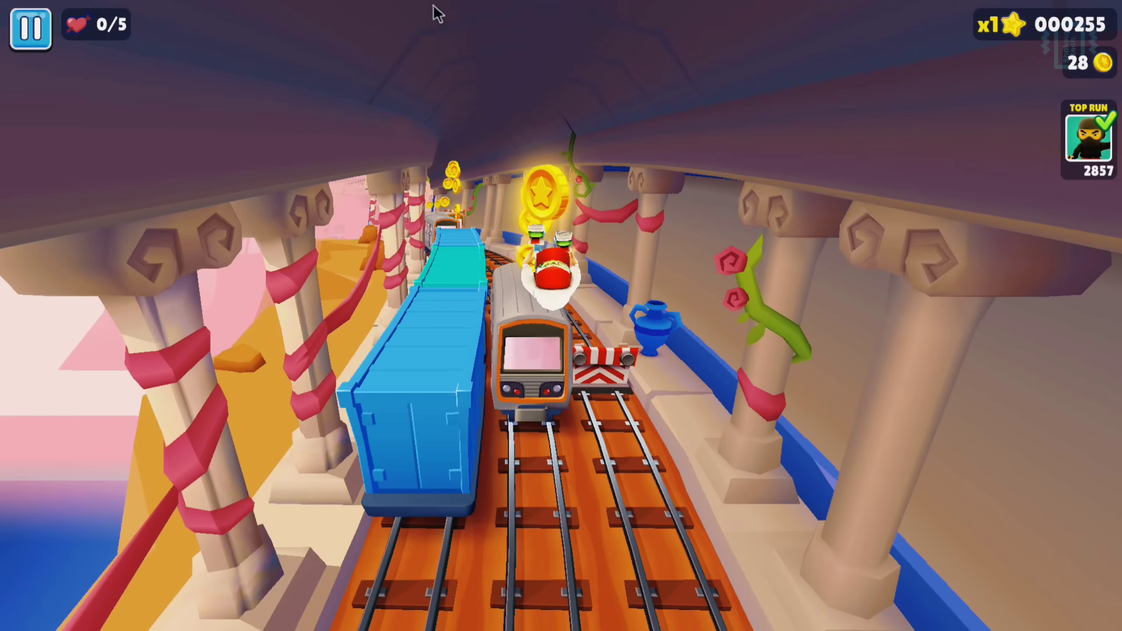
{"action": "left_click_drag", "start_coordinate": [406, 61], "coordinate": [131, 147]}
{"action": "left_click_drag", "start_coordinate": [375, 301], "coordinate": [452, 71]}
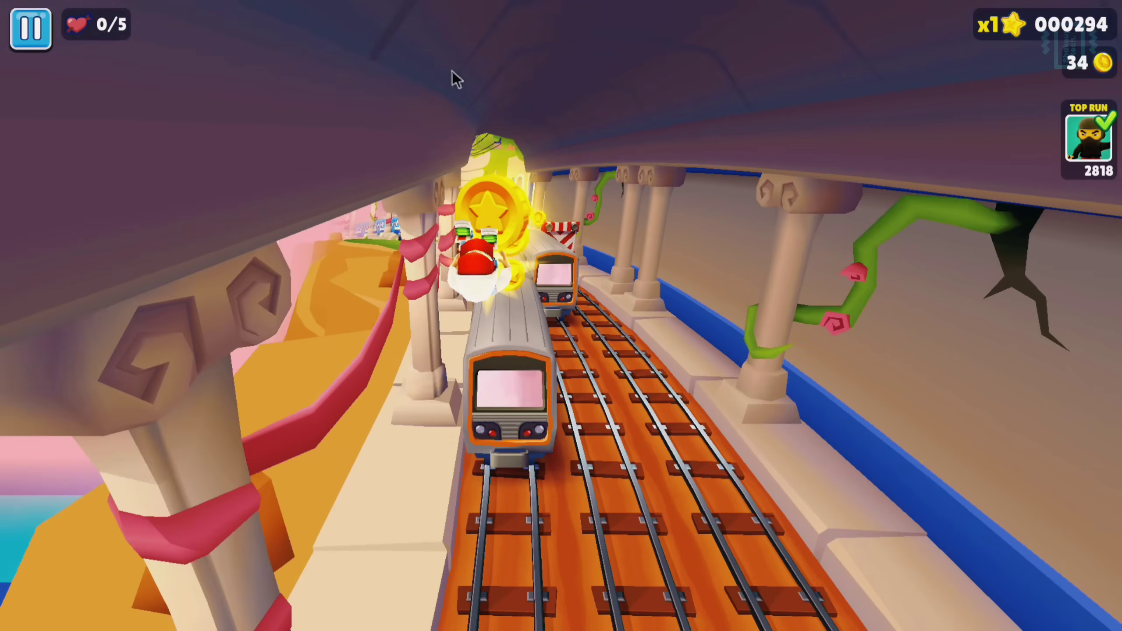
{"action": "left_click_drag", "start_coordinate": [424, 203], "coordinate": [814, 329]}
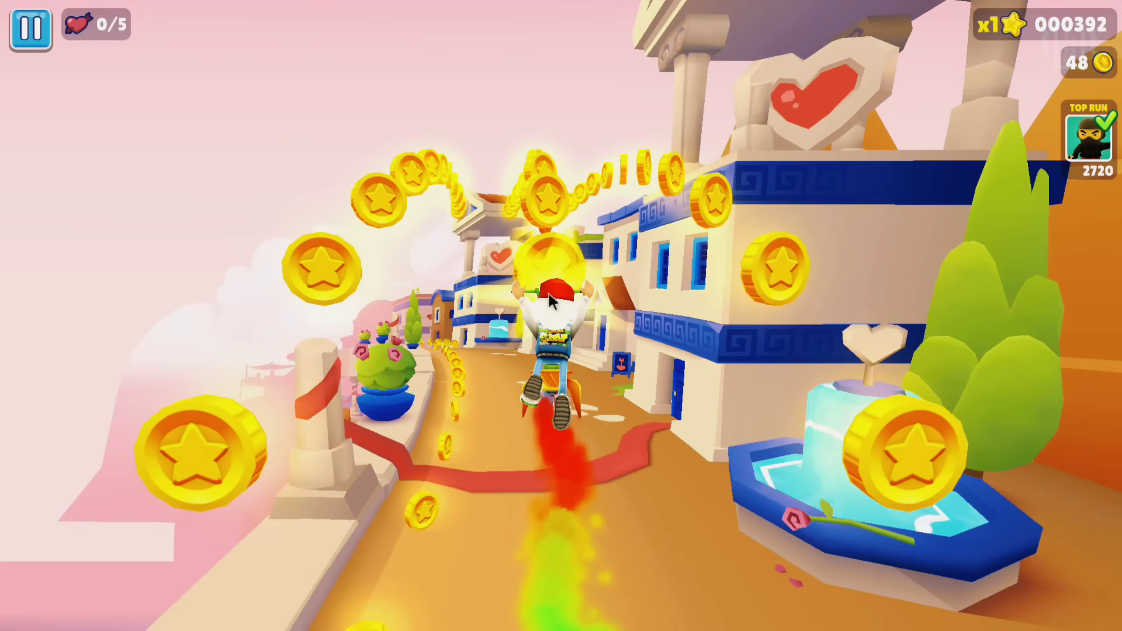
{"action": "left_click_drag", "start_coordinate": [549, 295], "coordinate": [893, 461]}
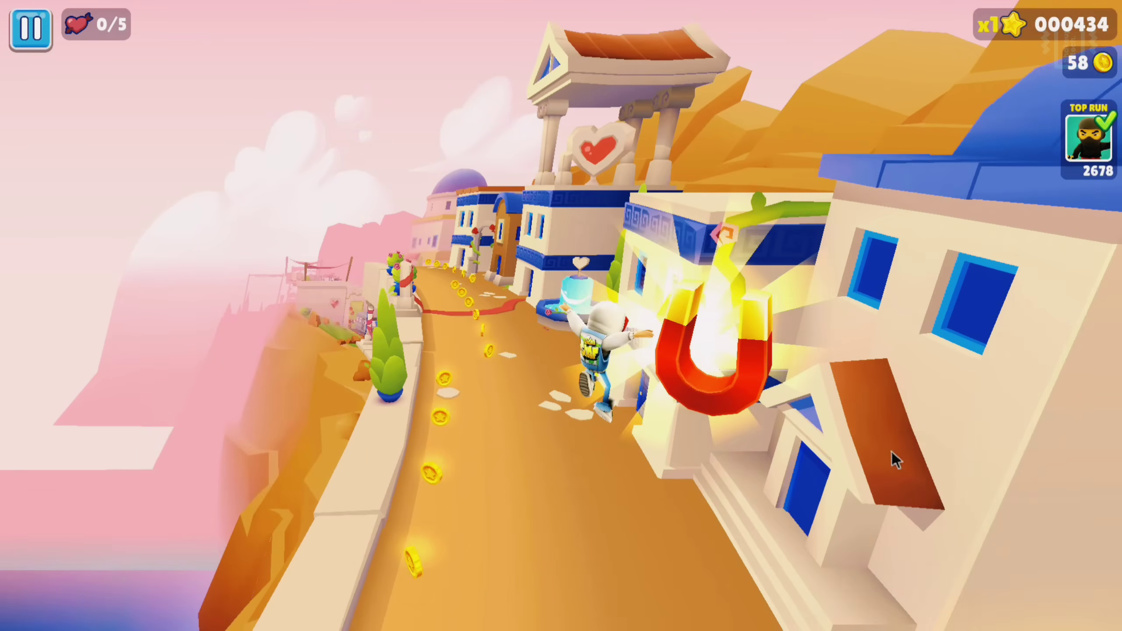
{"action": "left_click_drag", "start_coordinate": [603, 364], "coordinate": [539, 149]}
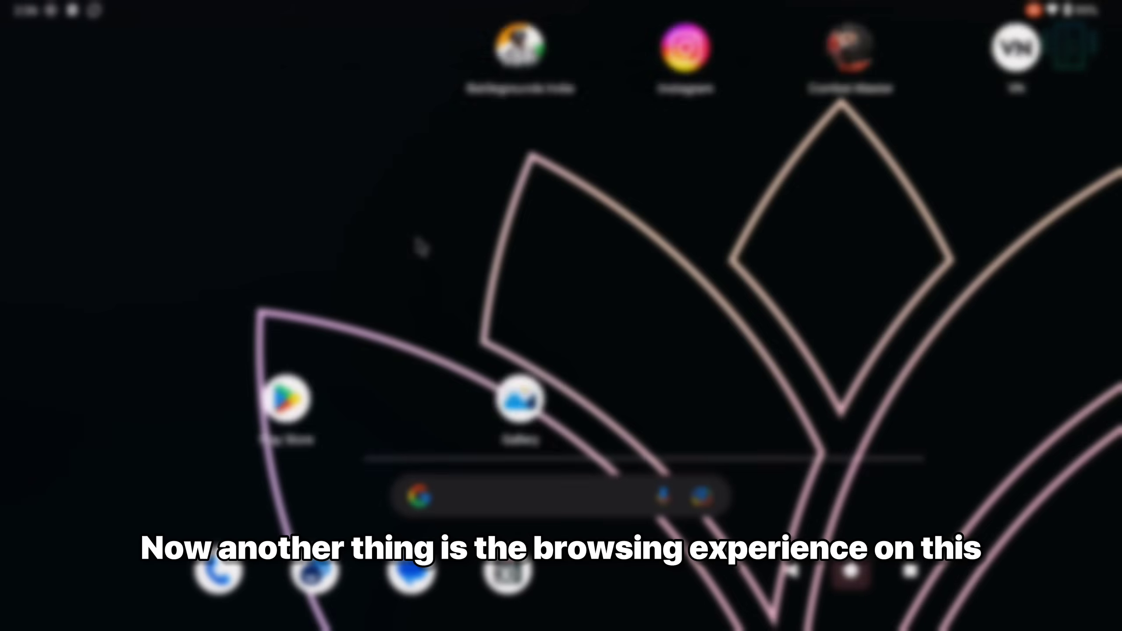
Open the Extensions page in Kiwi Browser.
{"action": "left_click", "coordinate": [974, 50]}
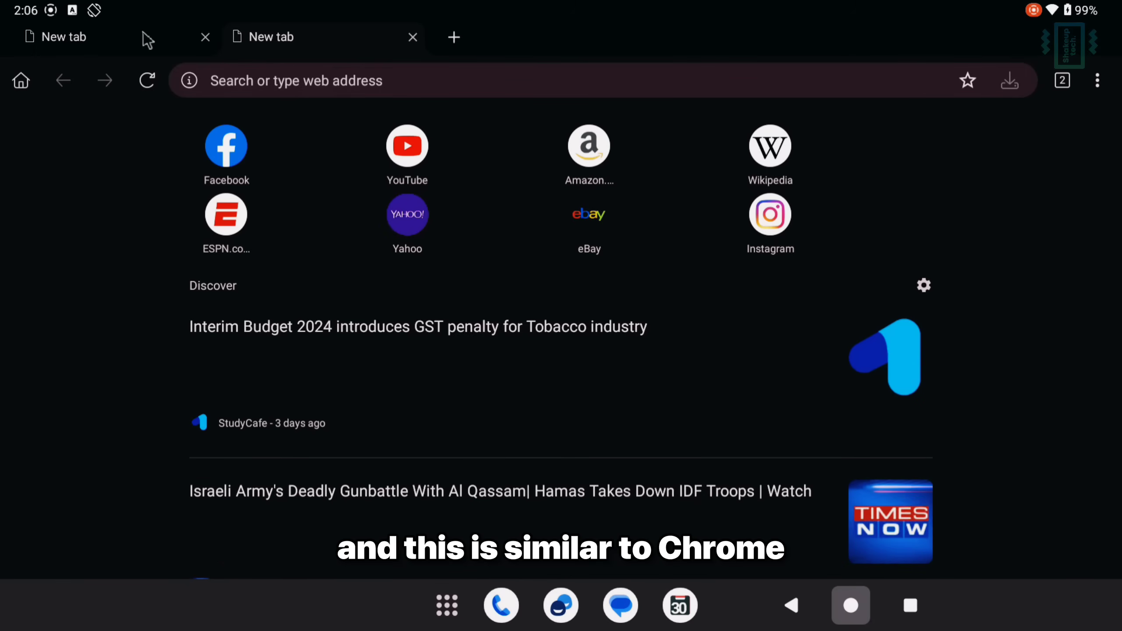
{"action": "left_click", "coordinate": [1098, 82]}
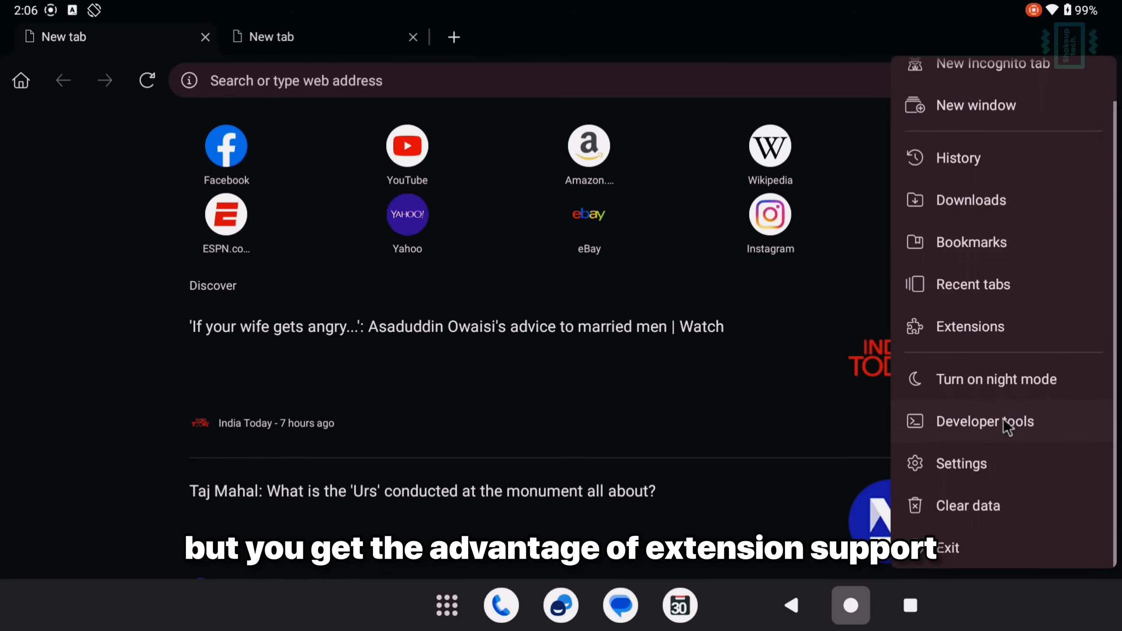
{"action": "left_click", "coordinate": [971, 327]}
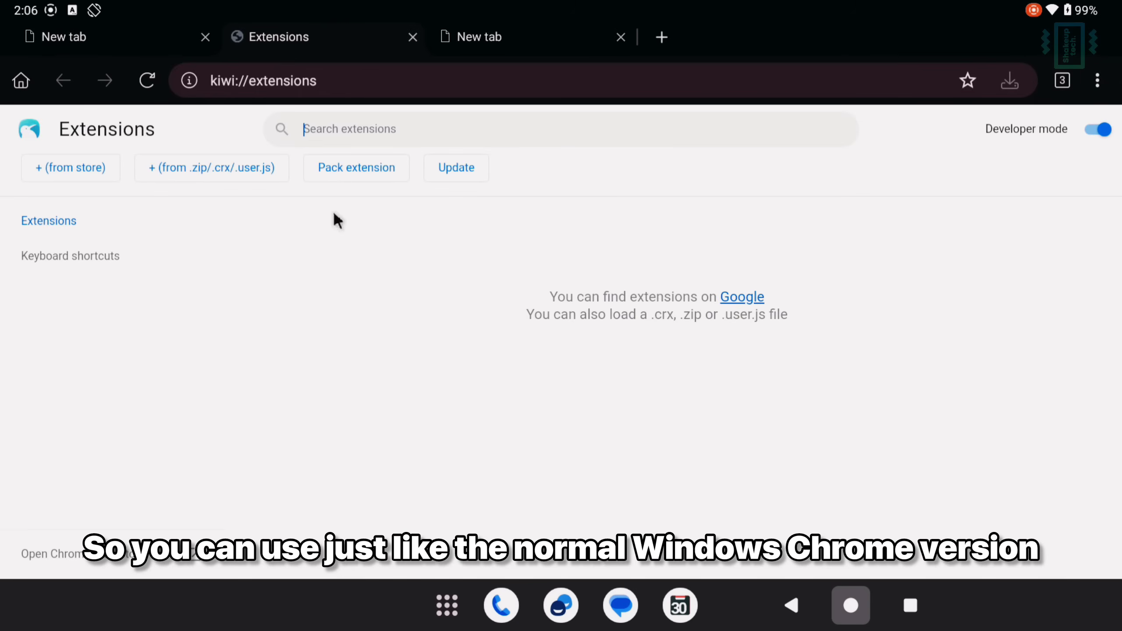
Open the Chrome Web Store from the extensions page, browse its featured extensions and return to the first new tab.
{"action": "left_click", "coordinate": [88, 561]}
{"action": "scroll", "coordinate": [583, 326], "scroll_direction": "down", "scroll_amount": 8}
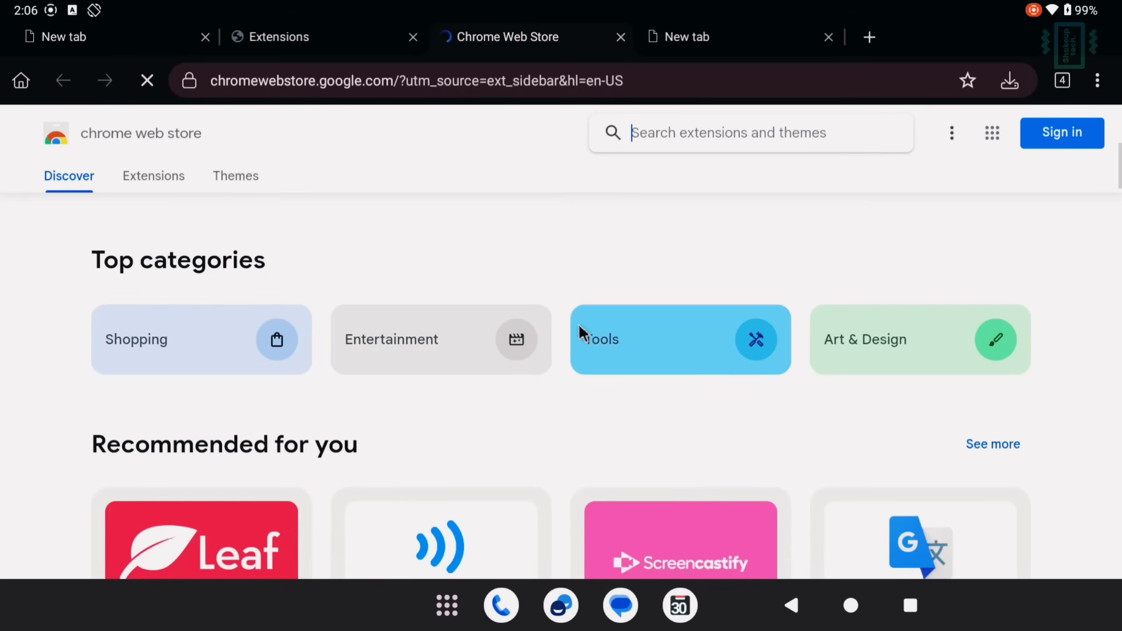
{"action": "scroll", "coordinate": [579, 327], "scroll_direction": "down", "scroll_amount": 15}
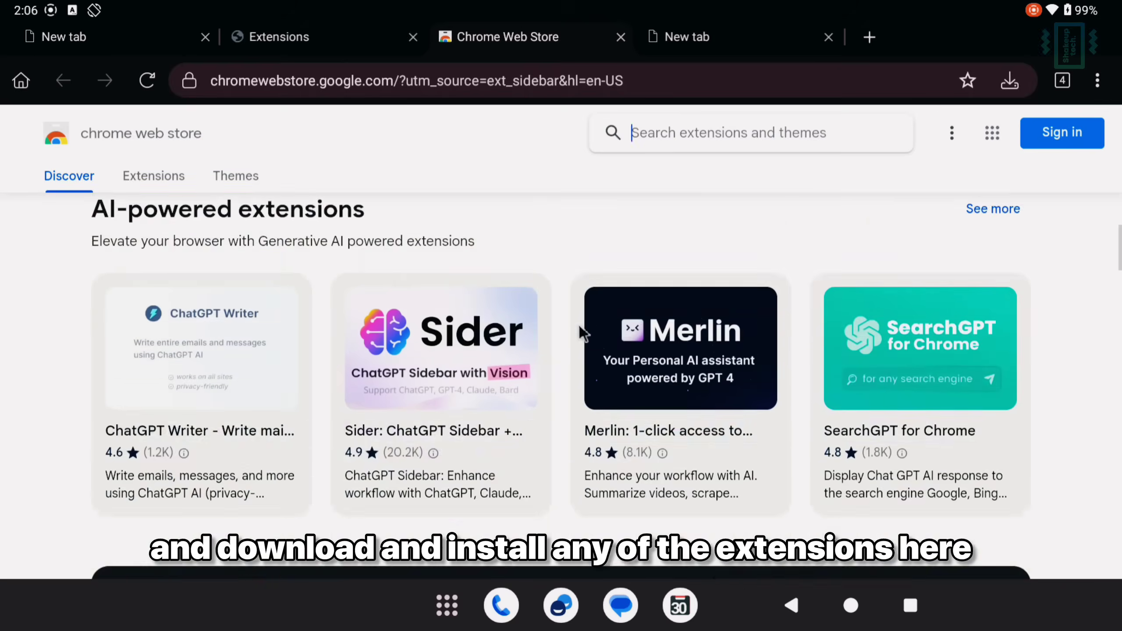
{"action": "scroll", "coordinate": [579, 325], "scroll_direction": "down", "scroll_amount": 1}
{"action": "left_click", "coordinate": [72, 38]}
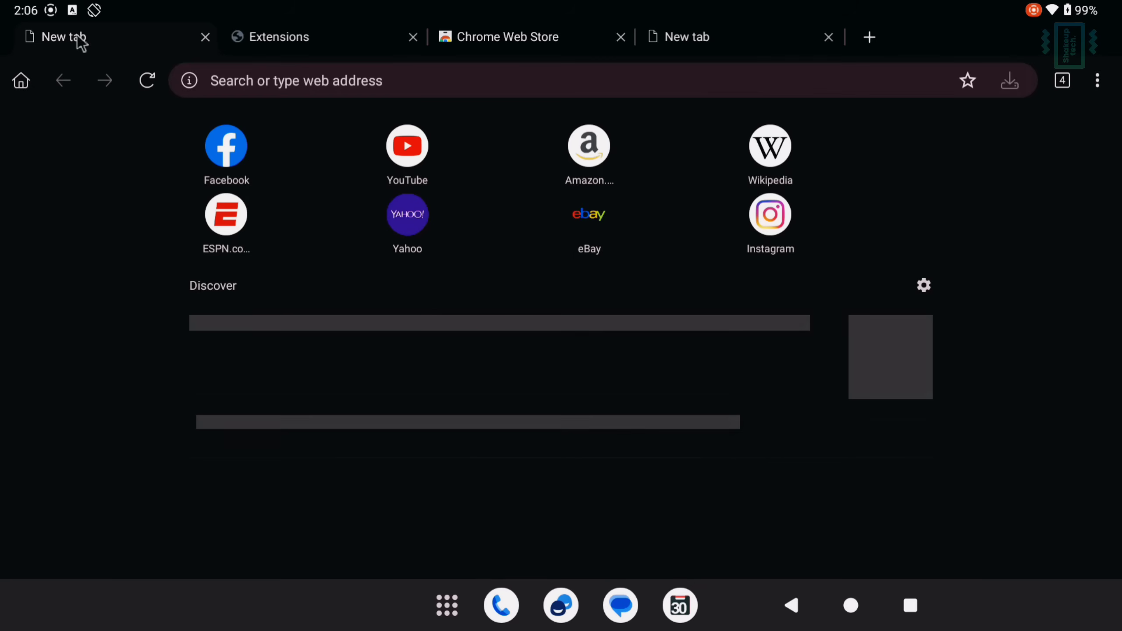
Look through the installed apps in the app drawer and leave for the home screen.
{"action": "left_click", "coordinate": [433, 615]}
{"action": "scroll", "coordinate": [573, 370], "scroll_direction": "down", "scroll_amount": 5}
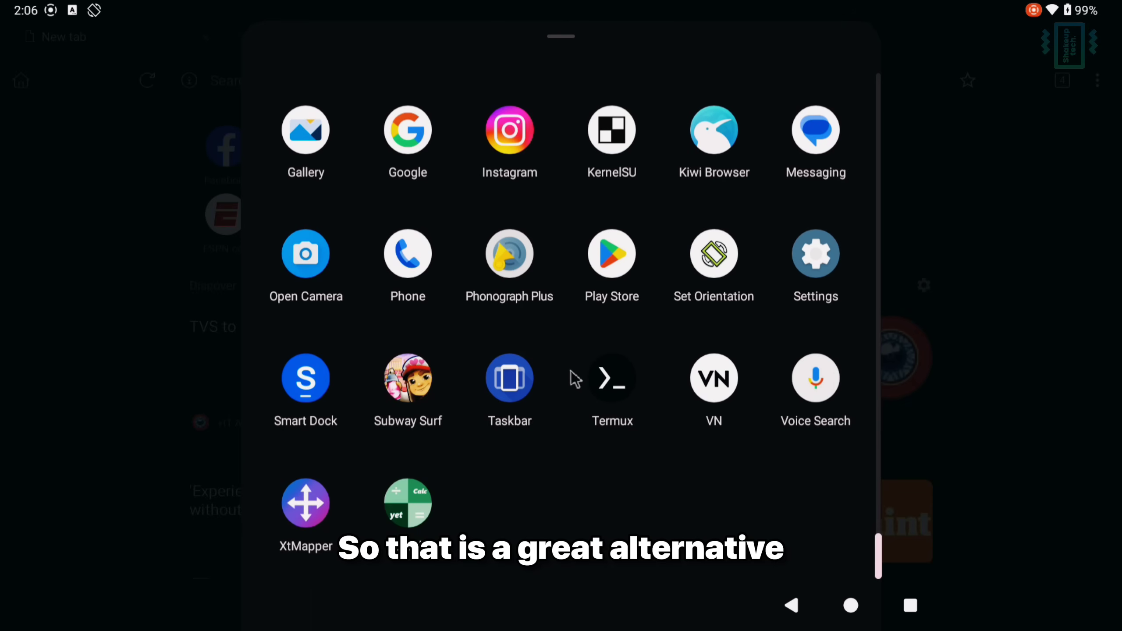
{"action": "scroll", "coordinate": [572, 370], "scroll_direction": "up", "scroll_amount": 5}
{"action": "left_click", "coordinate": [850, 606]}
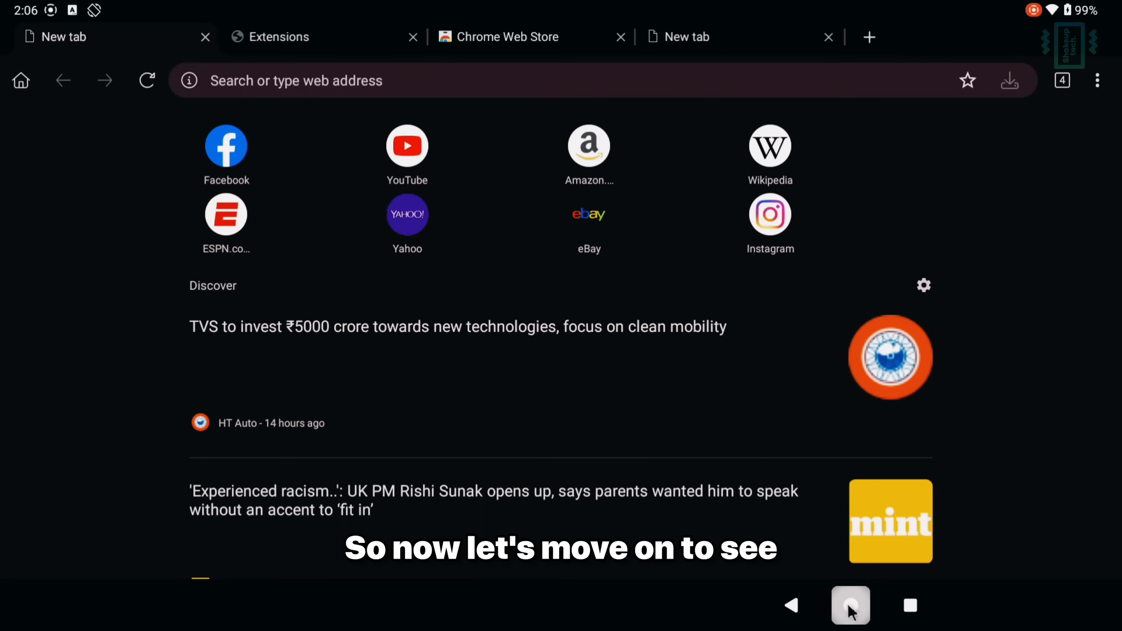
{"action": "left_click", "coordinate": [907, 568]}
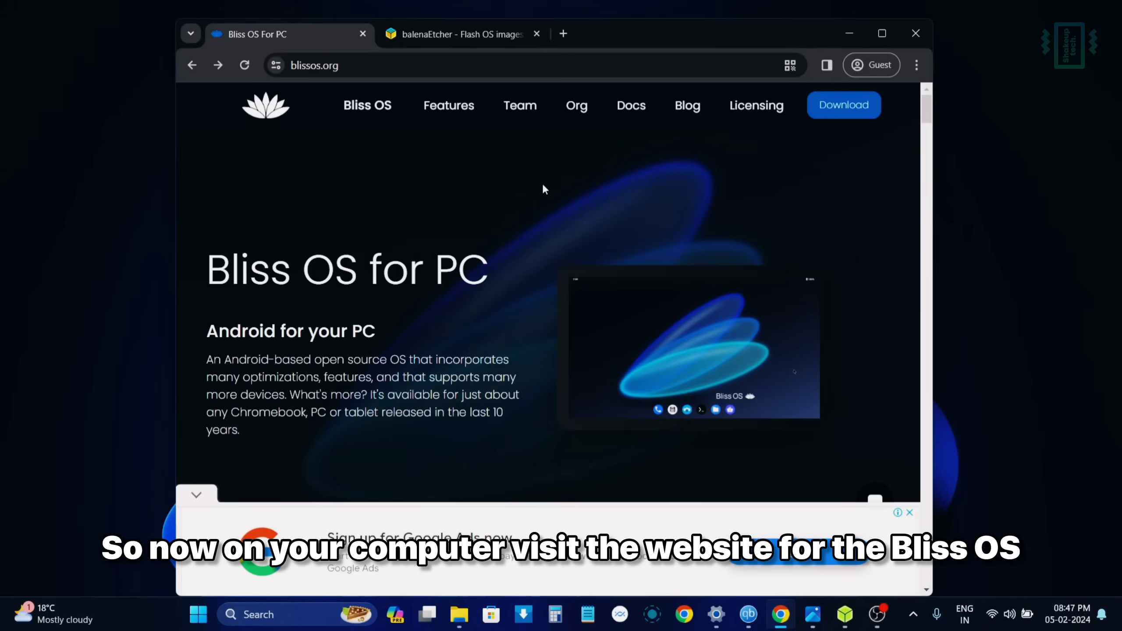
Compare the Bliss OS 16 and Zenith downloads, and open the SourceForge page for Bliss OS 16.9.x (x86_64-v2) with GApps.
{"action": "left_click", "coordinate": [842, 106]}
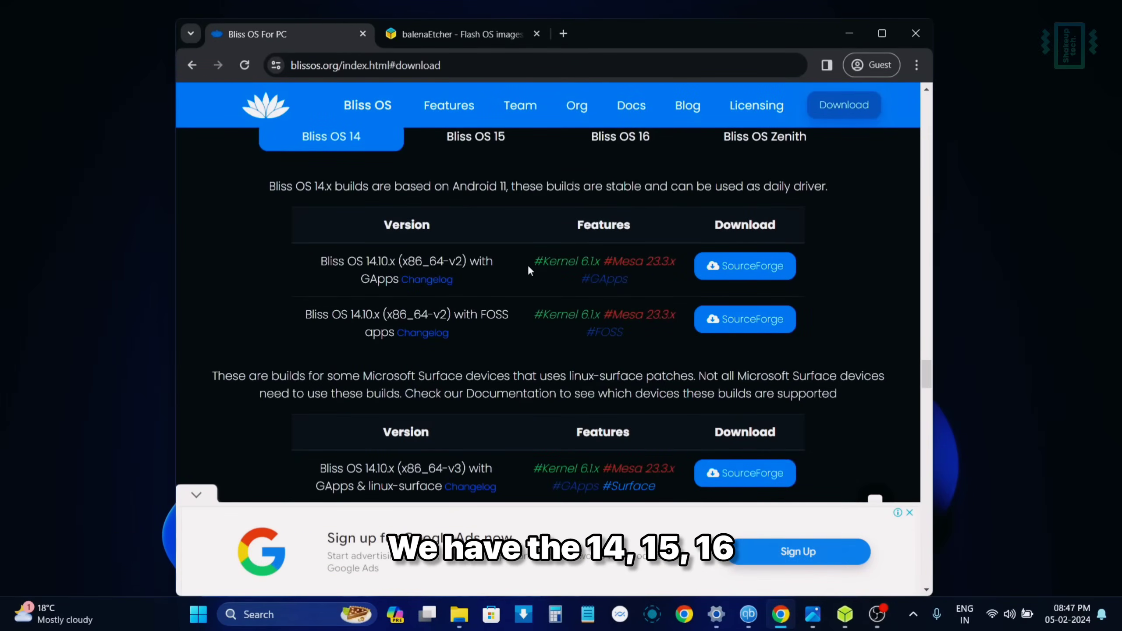
{"action": "scroll", "coordinate": [507, 300], "scroll_direction": "up", "scroll_amount": 2}
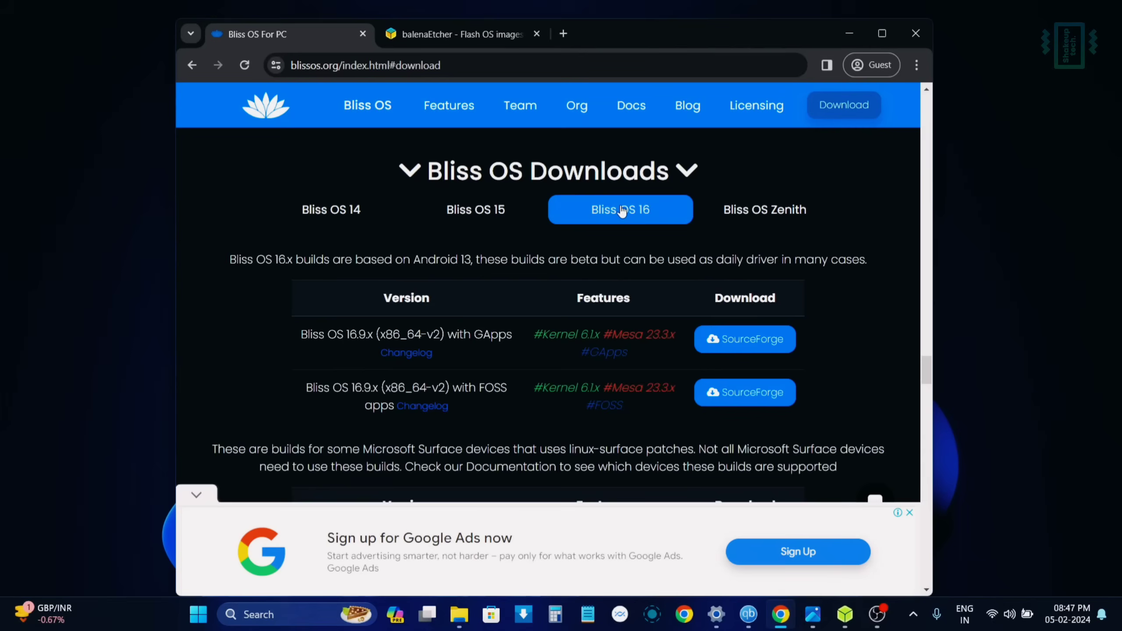
{"action": "left_click", "coordinate": [740, 216]}
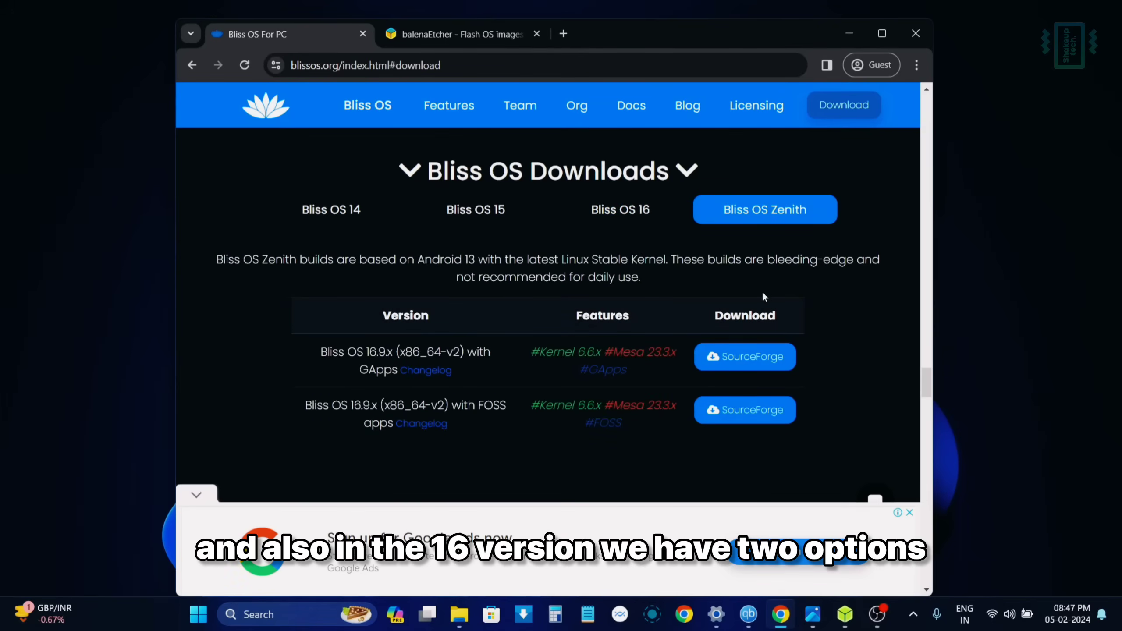
{"action": "left_click", "coordinate": [634, 213]}
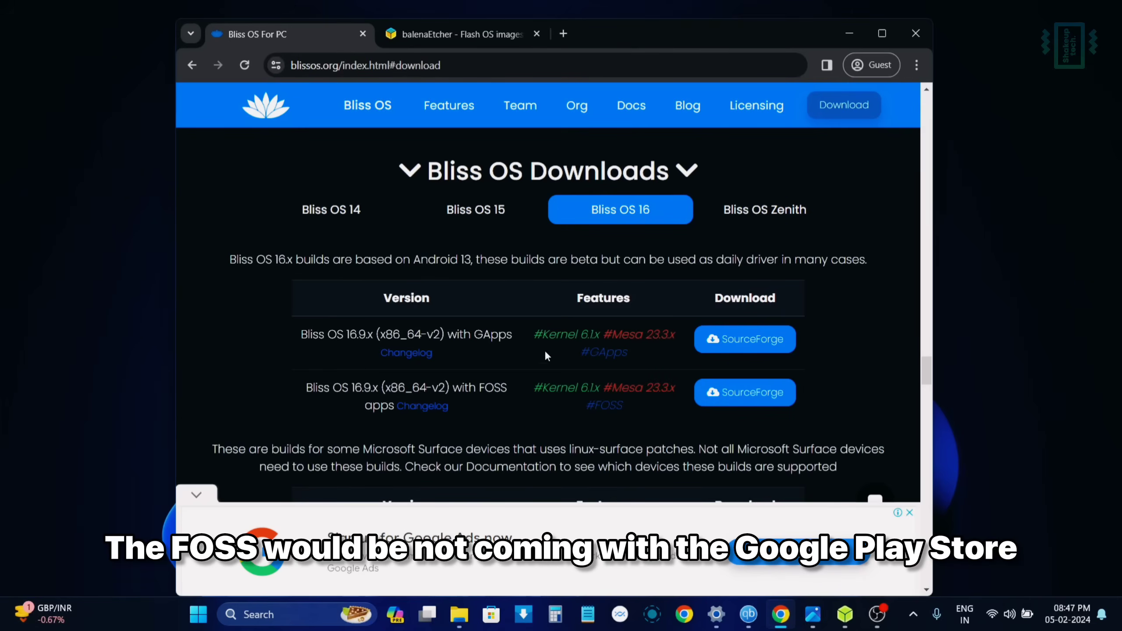
{"action": "left_click", "coordinate": [745, 339]}
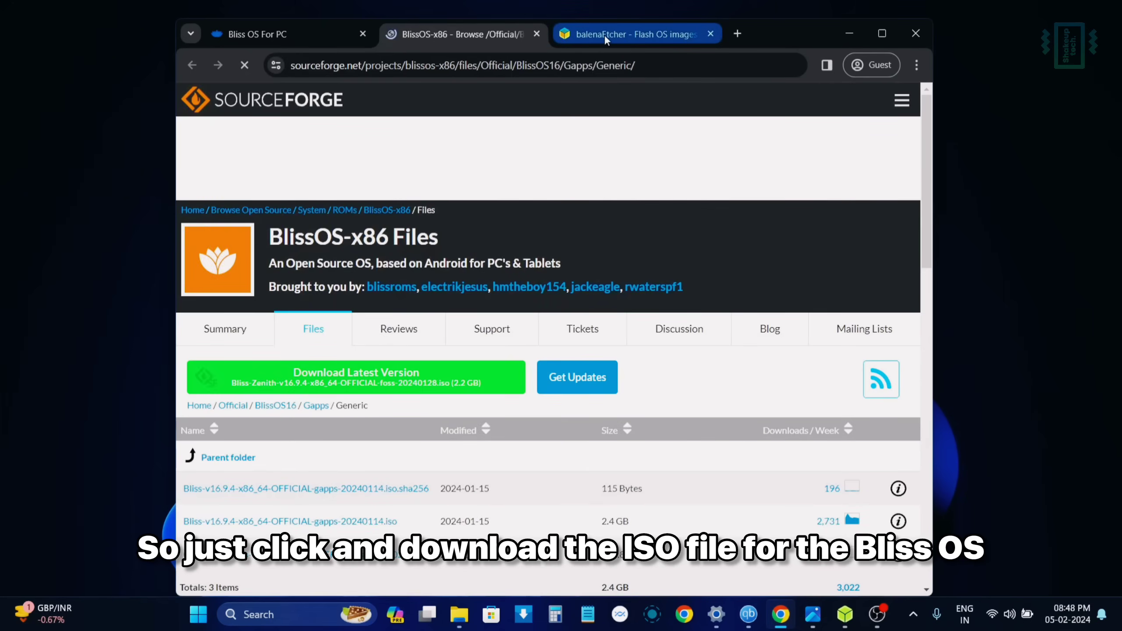
View the balenaEtcher download page and launch the balenaEtcher app.
{"action": "left_click", "coordinate": [605, 35]}
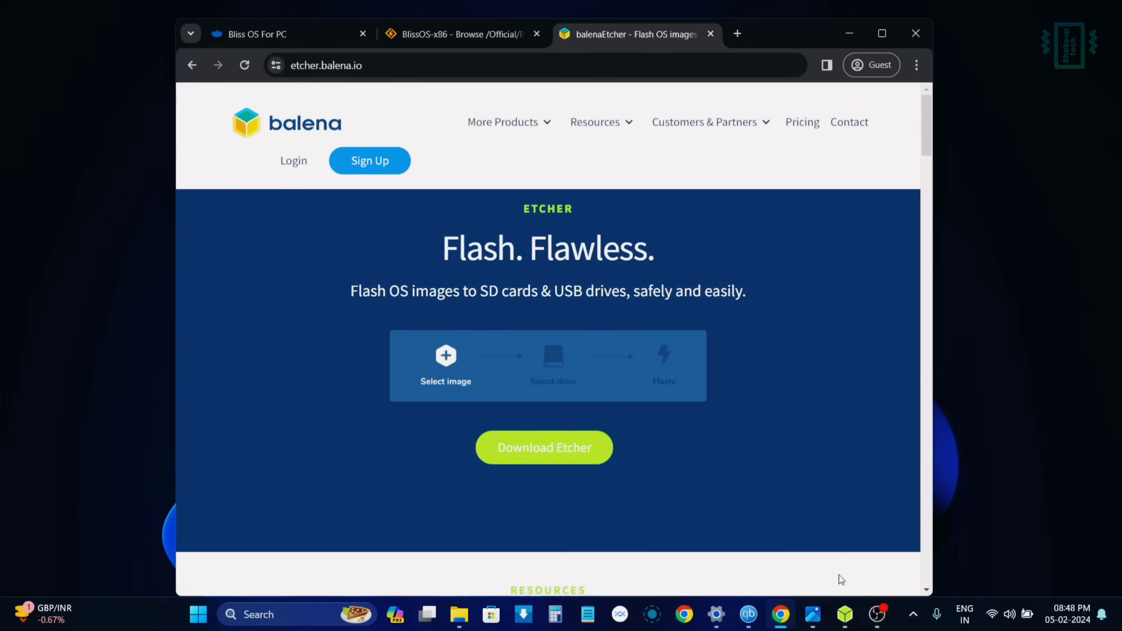
{"action": "left_click", "coordinate": [844, 614]}
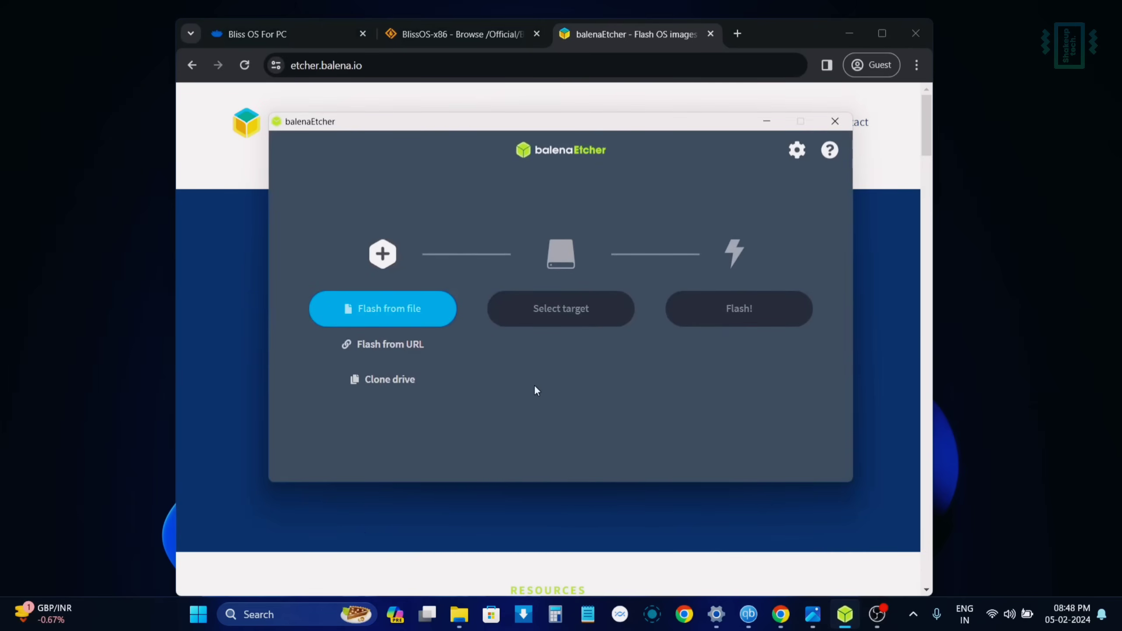
Load the Bliss-v16.9.4 x86_64 OFFICIAL GApps ISO from Downloads > OS and choose the Lexar USB flash drive as target.
{"action": "left_click", "coordinate": [408, 310]}
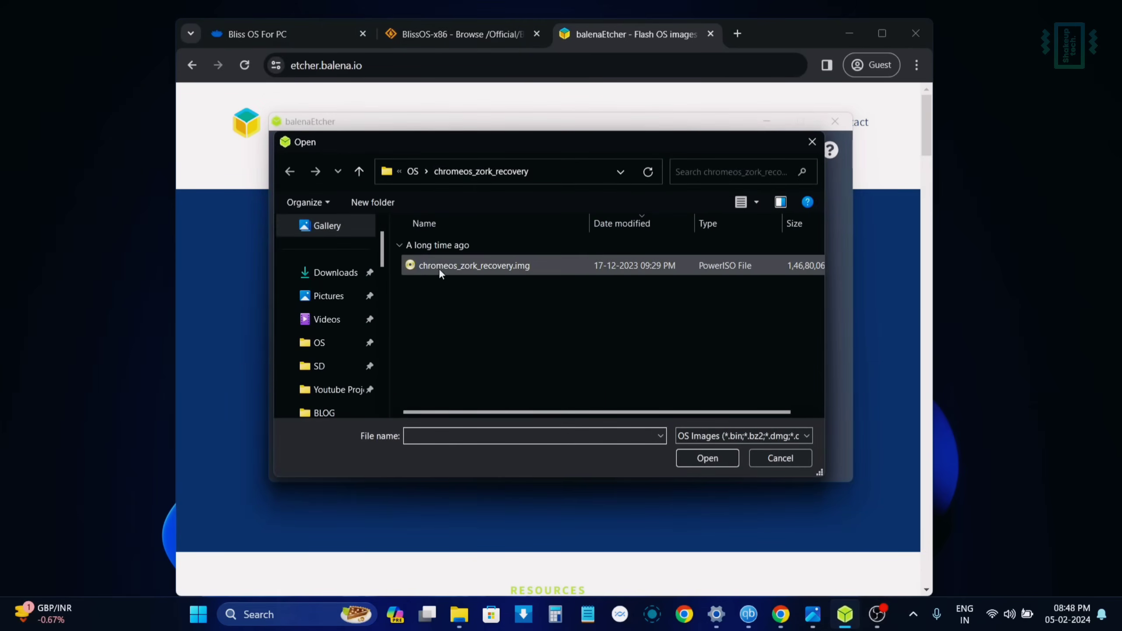
{"action": "left_click", "coordinate": [347, 350]}
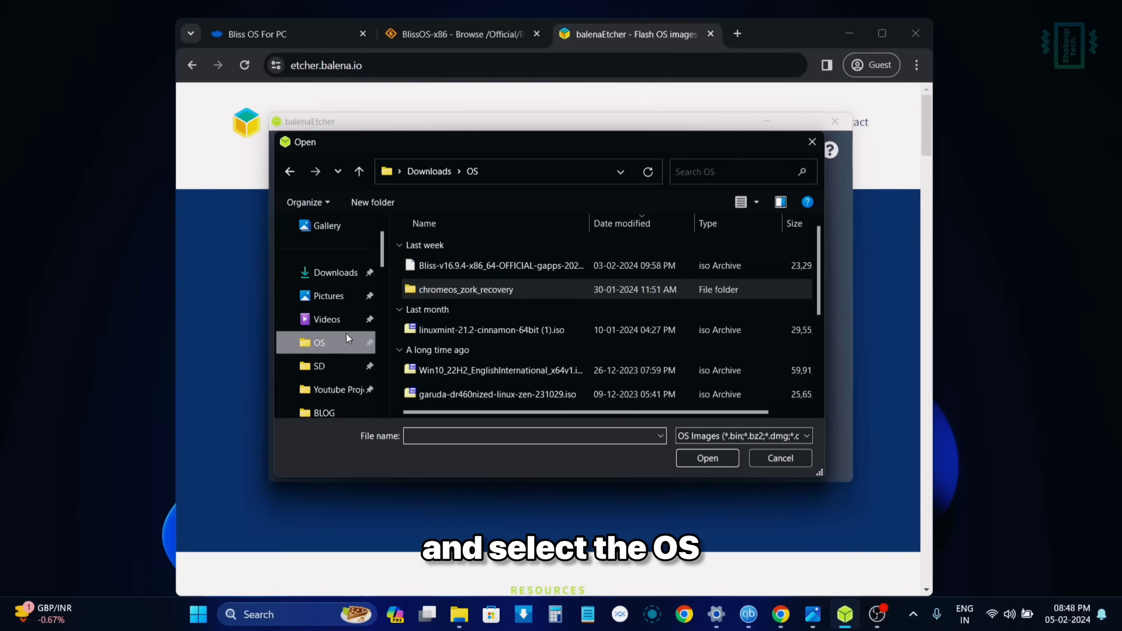
{"action": "left_click", "coordinate": [468, 270]}
{"action": "left_click", "coordinate": [716, 457]}
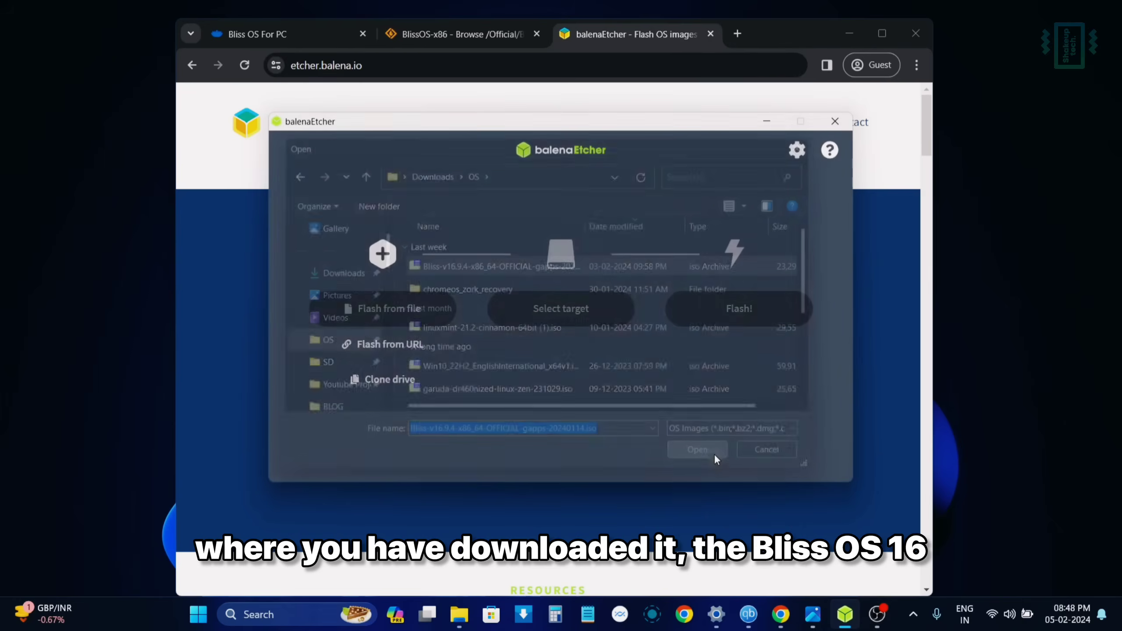
{"action": "left_click", "coordinate": [562, 329]}
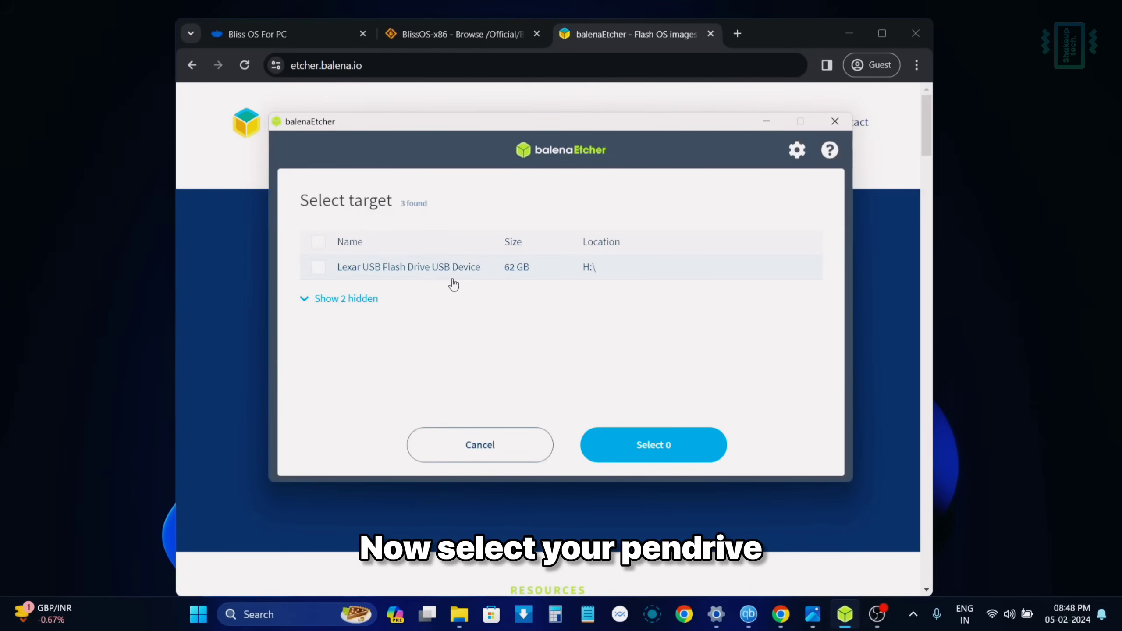
{"action": "left_click", "coordinate": [638, 440]}
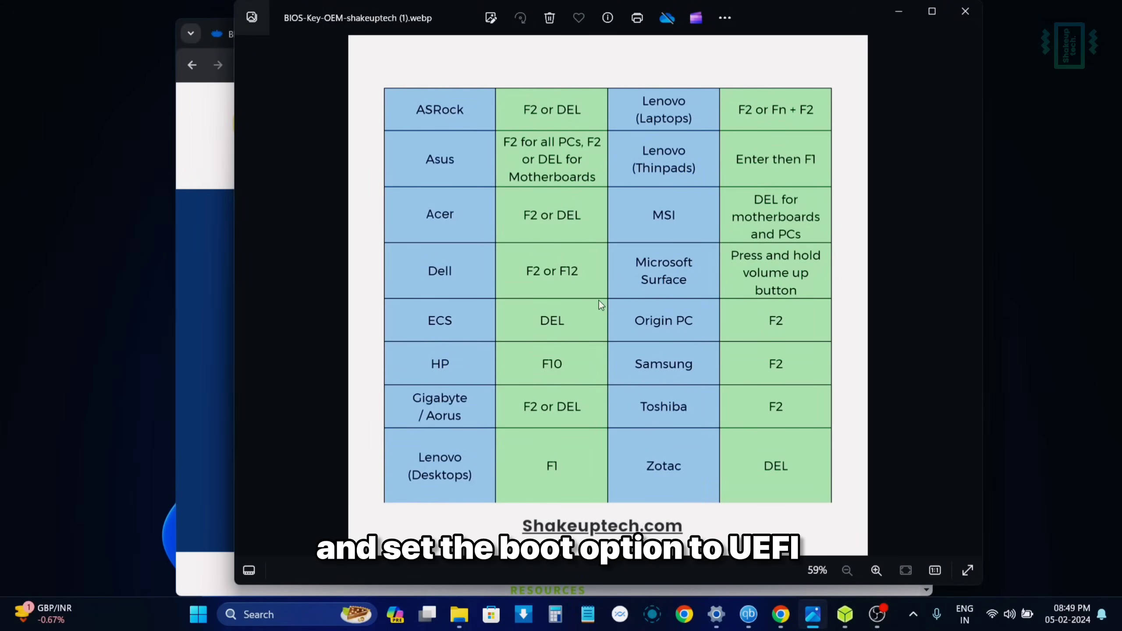
View the next image after the BIOS key chart.
{"action": "key", "text": "Right"}
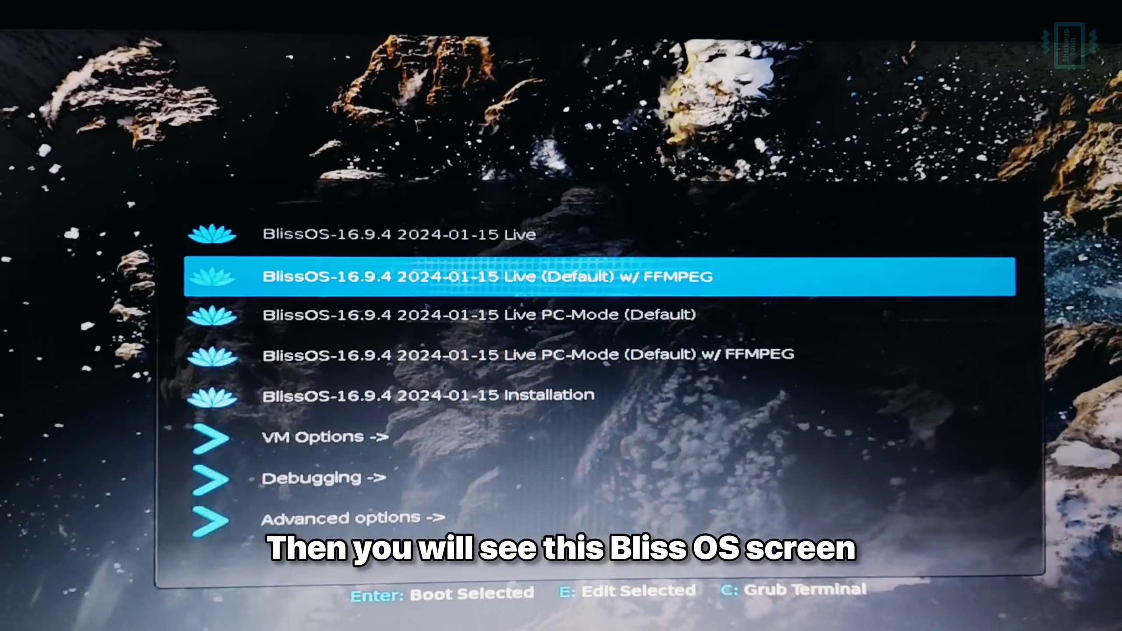
Boot the BlissOS-16.9.4 2024-01-15 Installation entry and acknowledge the EFI System Partition notice.
{"action": "key", "text": "Down"}
{"action": "key", "text": "Down"}
{"action": "key", "text": "Down"}
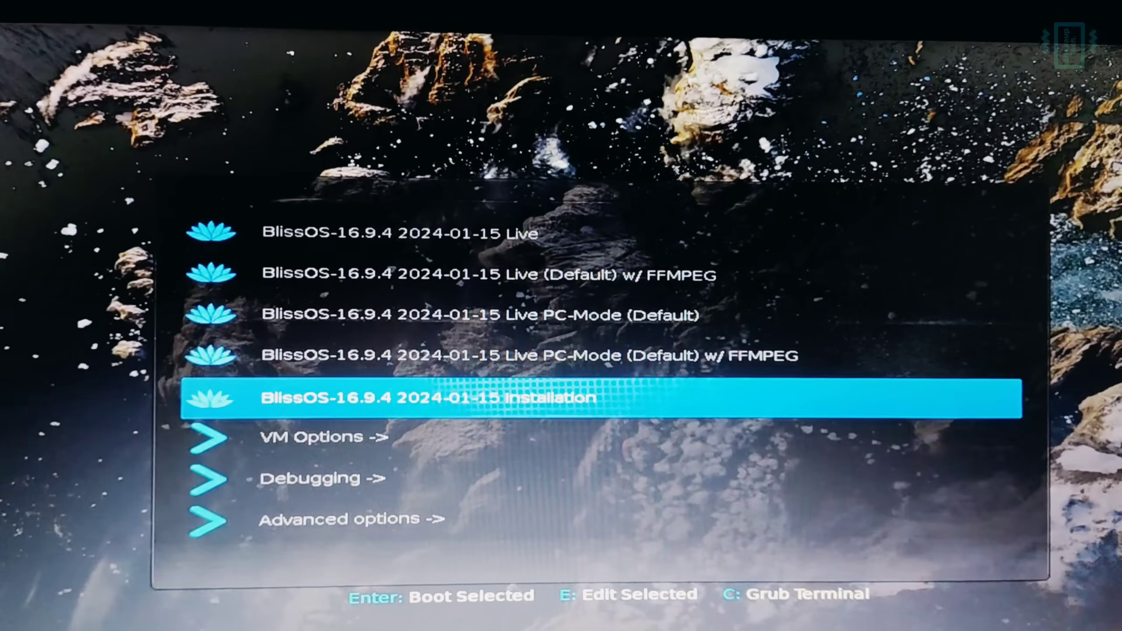
{"action": "key", "text": "Return"}
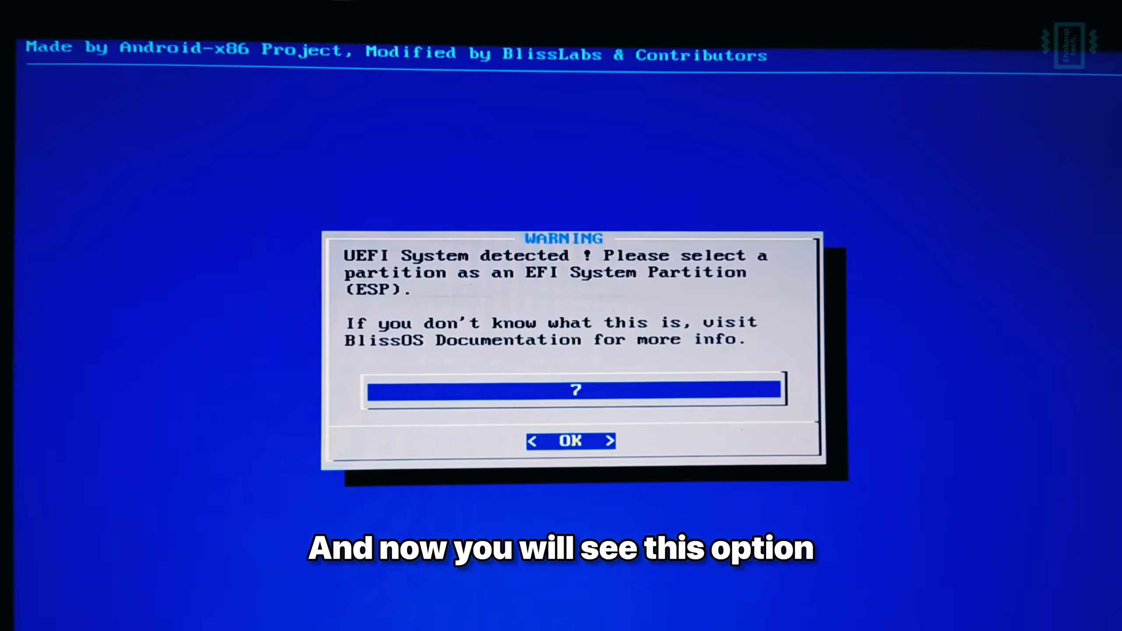
{"action": "key", "text": "Return"}
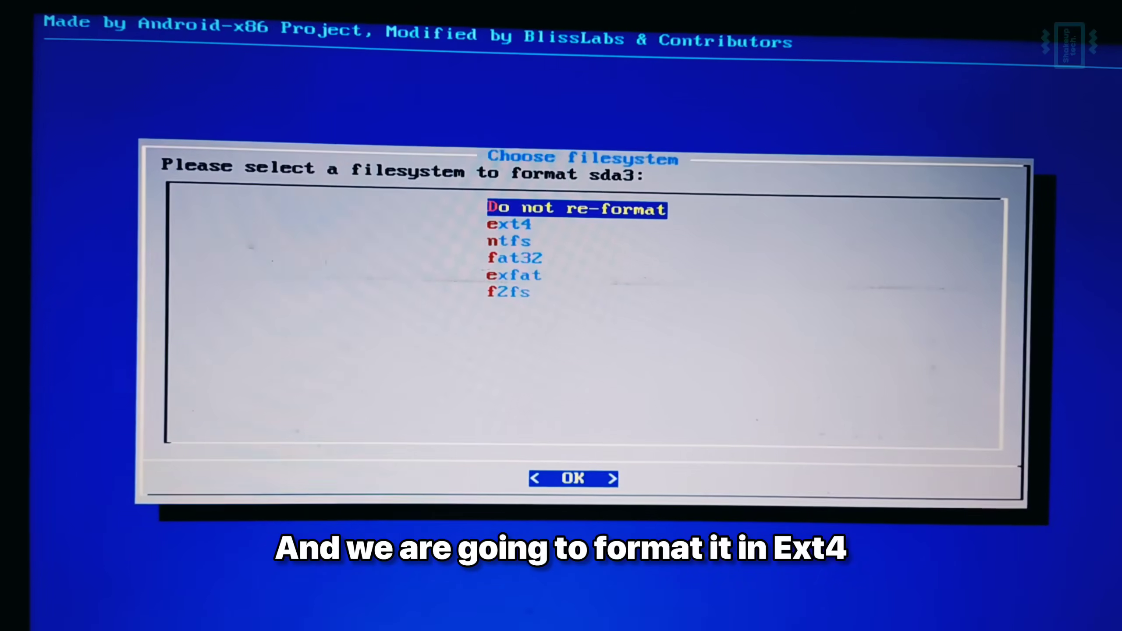
Format partition sda3 as ext4 with the drive name BlissOS and confirm the formatting.
{"action": "key", "text": "Down"}
{"action": "key", "text": "Return"}
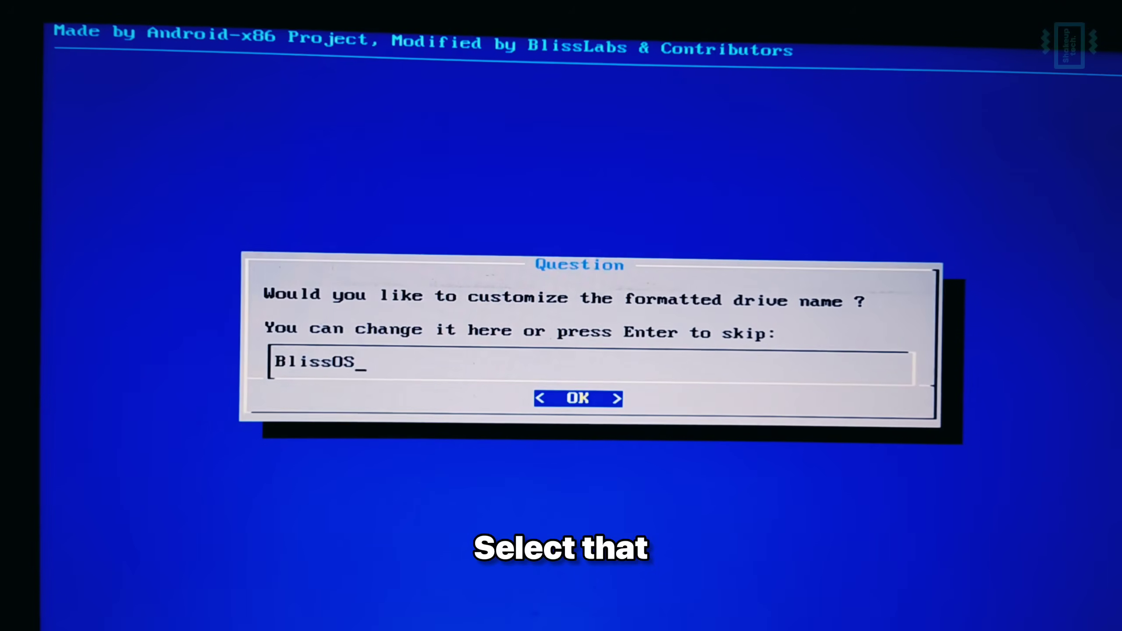
{"action": "key", "text": "Return"}
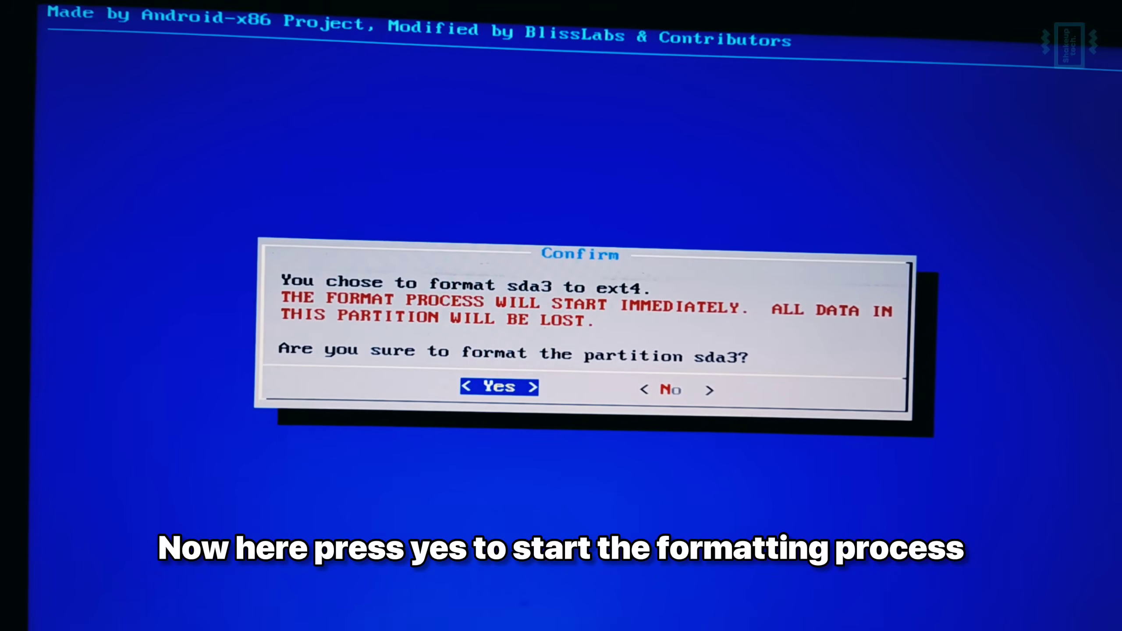
{"action": "key", "text": "Return"}
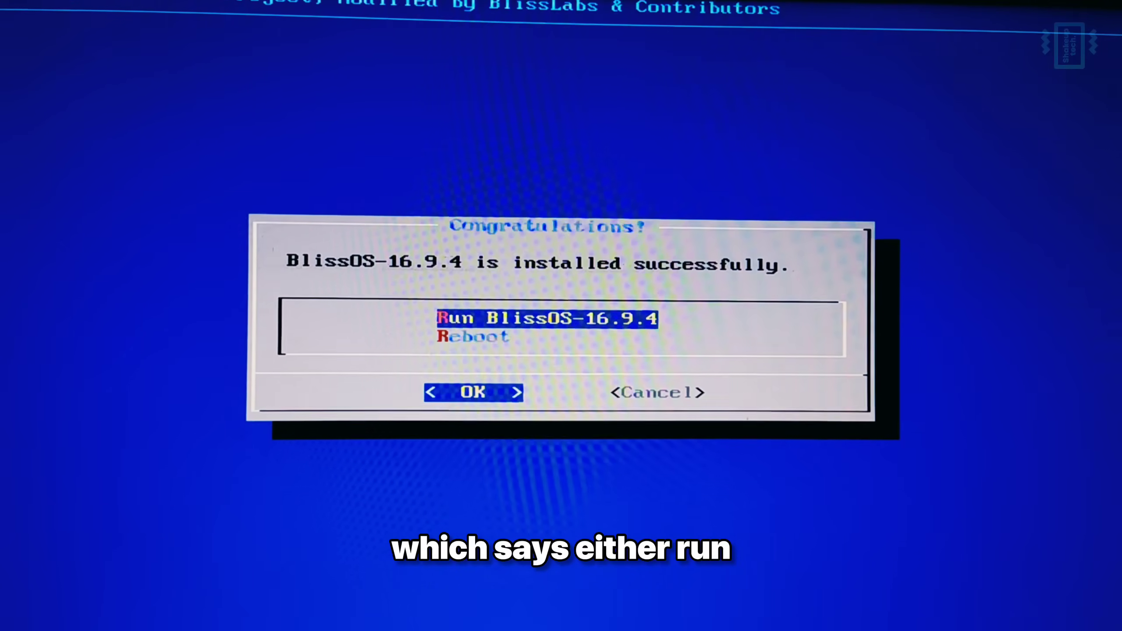
Run the installed BlissOS-16.9.4 and start the initial device setup in English (United States).
{"action": "key", "text": "Return"}
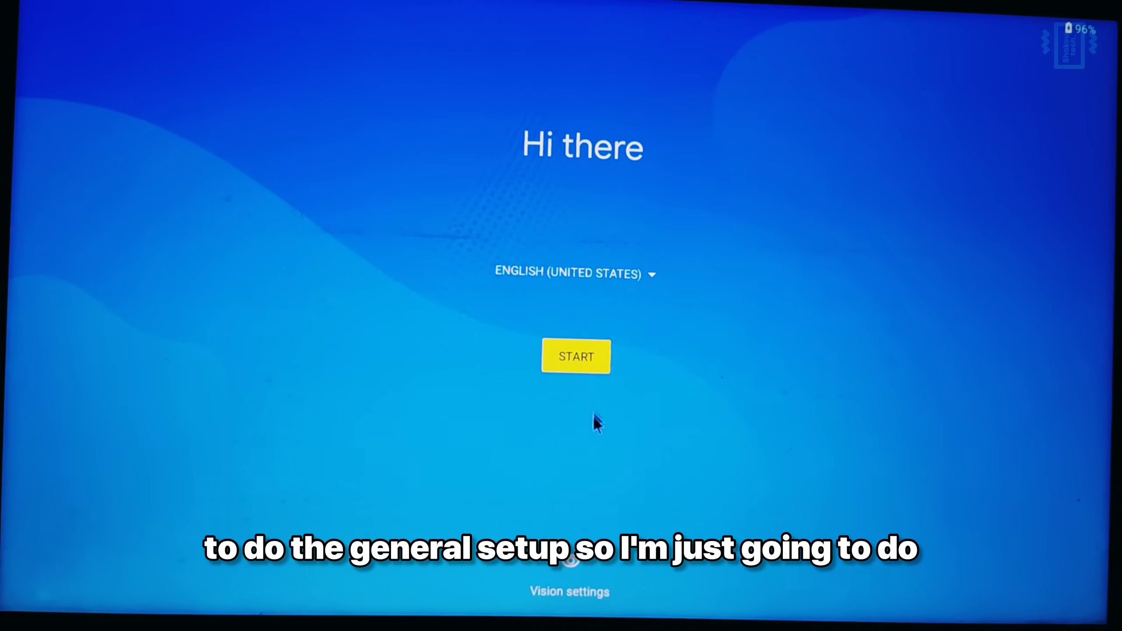
{"action": "left_click", "coordinate": [578, 359]}
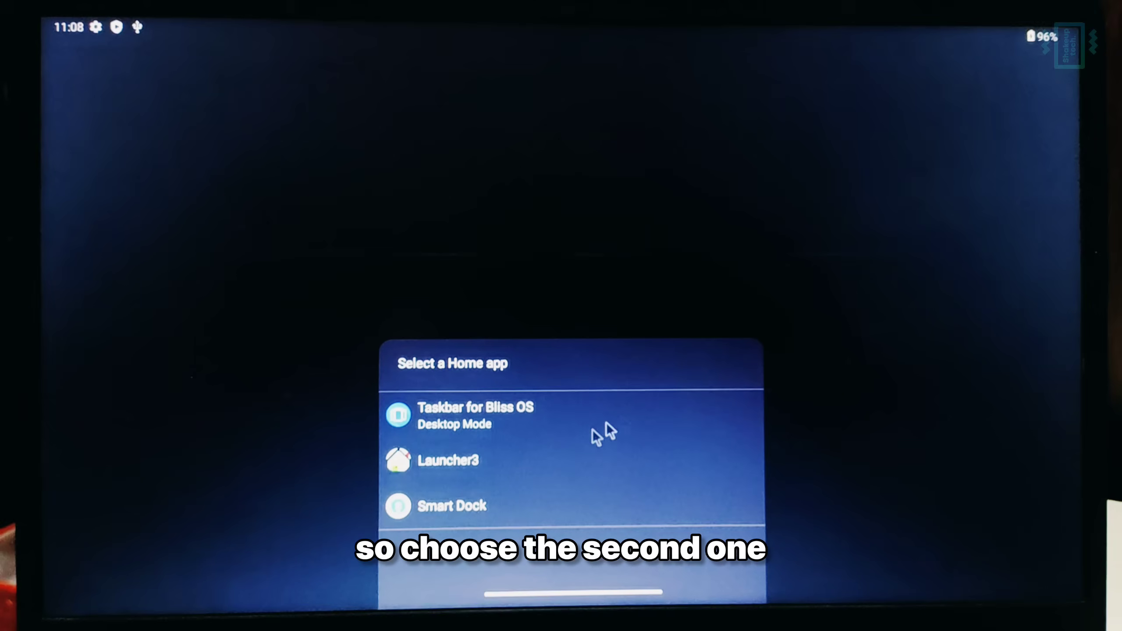
Set Launcher3 as the Home app to use always.
{"action": "left_click", "coordinate": [522, 458]}
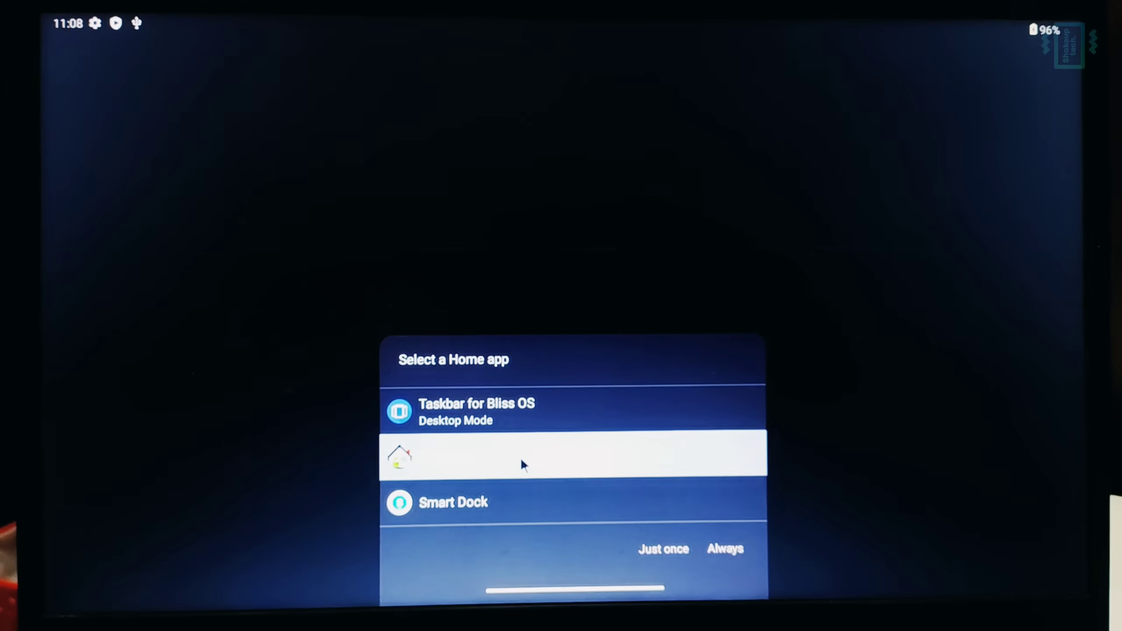
{"action": "left_click", "coordinate": [719, 548]}
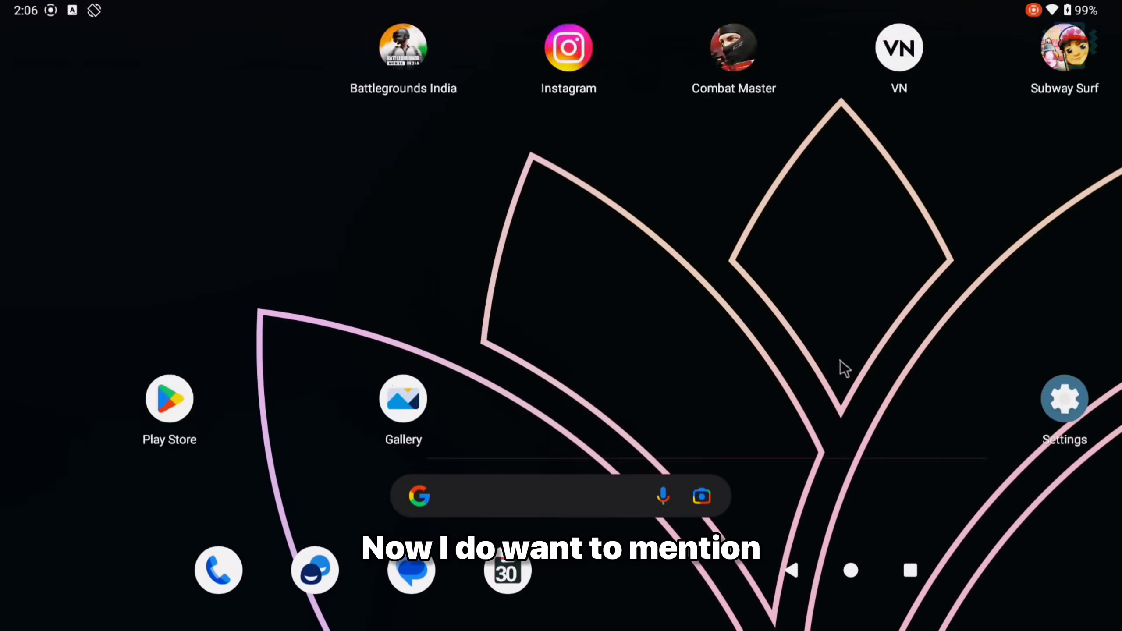
{"action": "scroll", "coordinate": [609, 408], "scroll_direction": "up", "scroll_amount": 2}
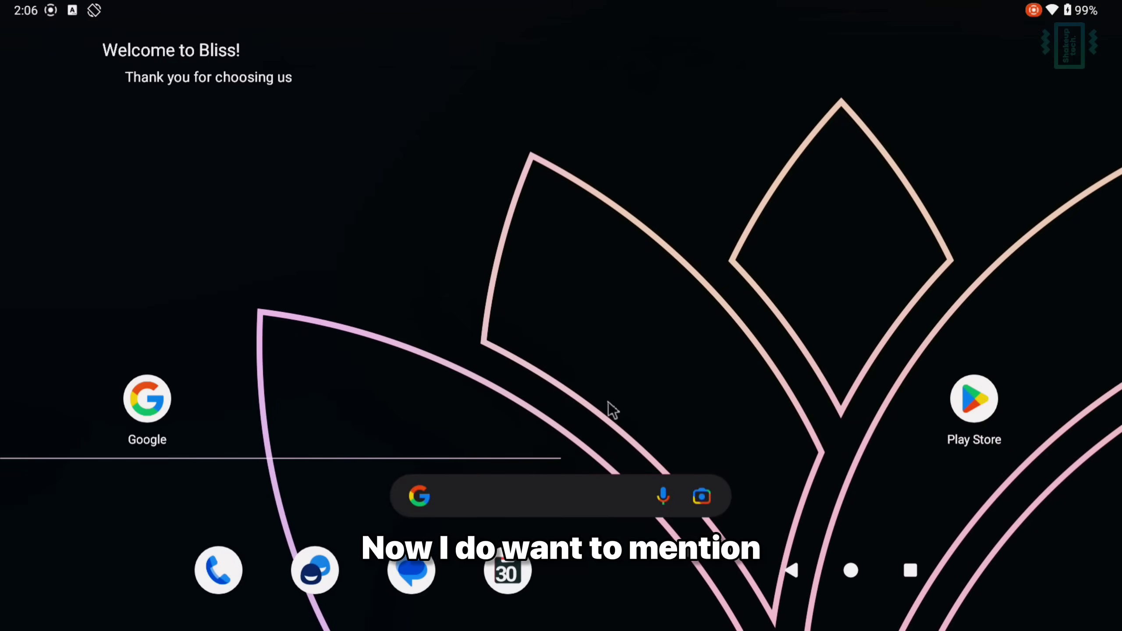
{"action": "scroll", "coordinate": [861, 142], "scroll_direction": "down", "scroll_amount": 10}
{"action": "left_click", "coordinate": [1038, 193]}
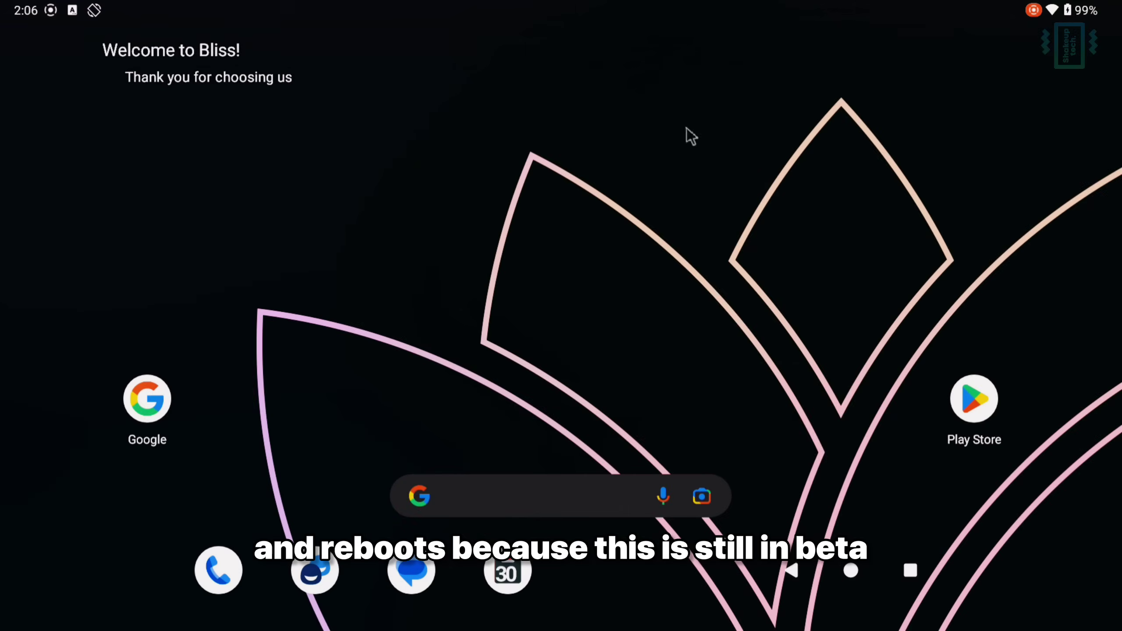
{"action": "left_click_drag", "start_coordinate": [555, 20], "coordinate": [519, 398]}
{"action": "left_click_drag", "start_coordinate": [519, 398], "coordinate": [519, 282]}
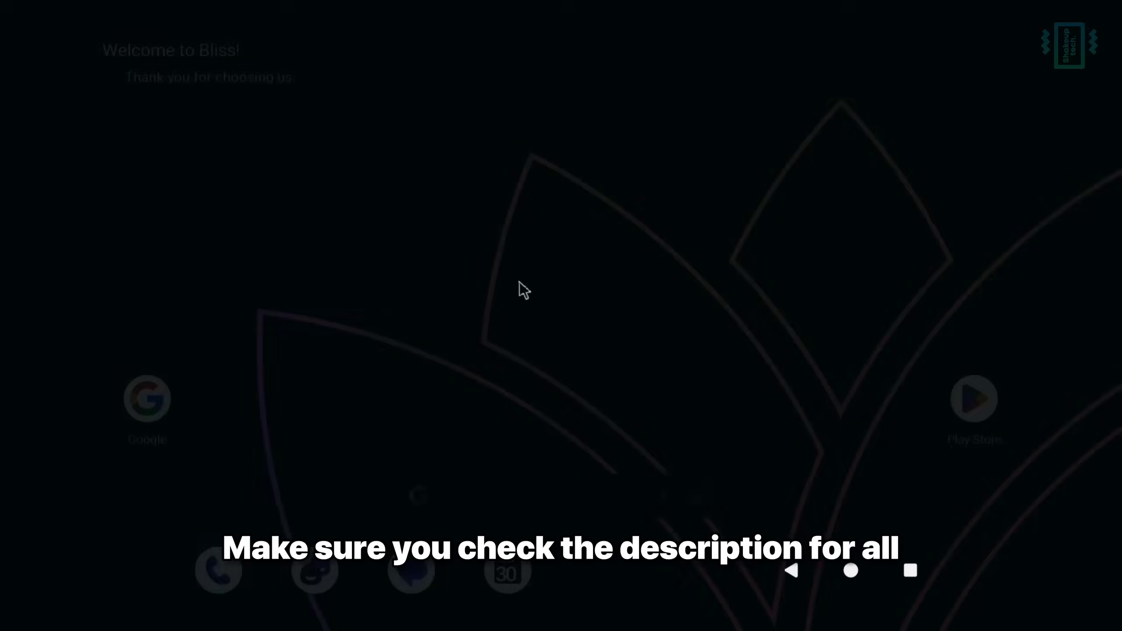
{"action": "left_click_drag", "start_coordinate": [508, 5], "coordinate": [493, 33]}
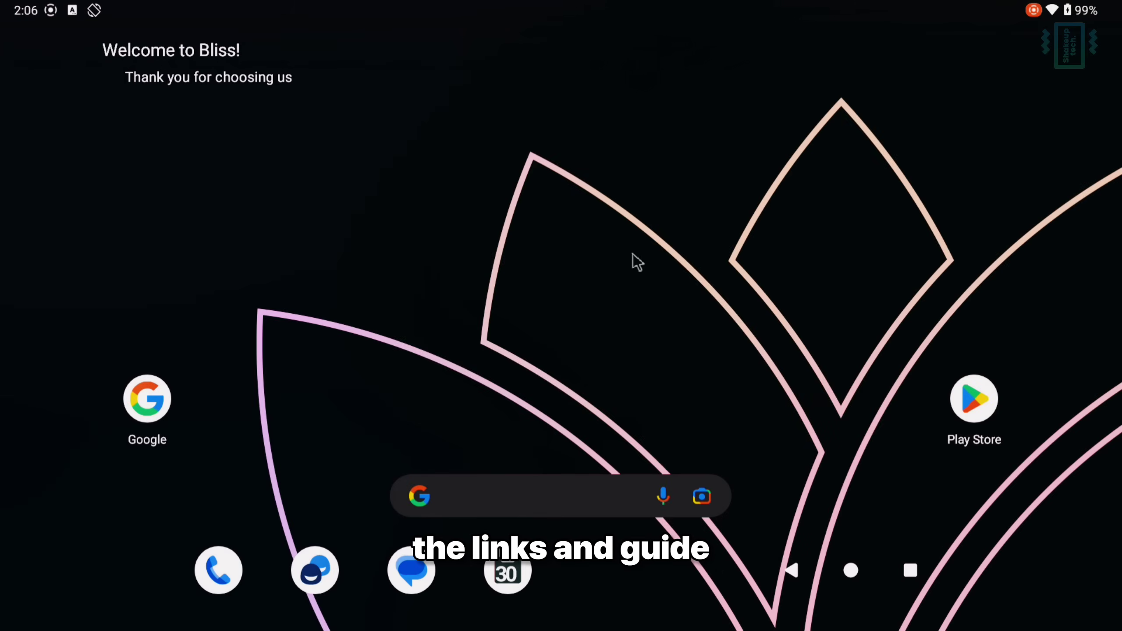
{"action": "left_click_drag", "start_coordinate": [599, 429], "coordinate": [867, 394]}
{"action": "left_click_drag", "start_coordinate": [547, 316], "coordinate": [931, 304]}
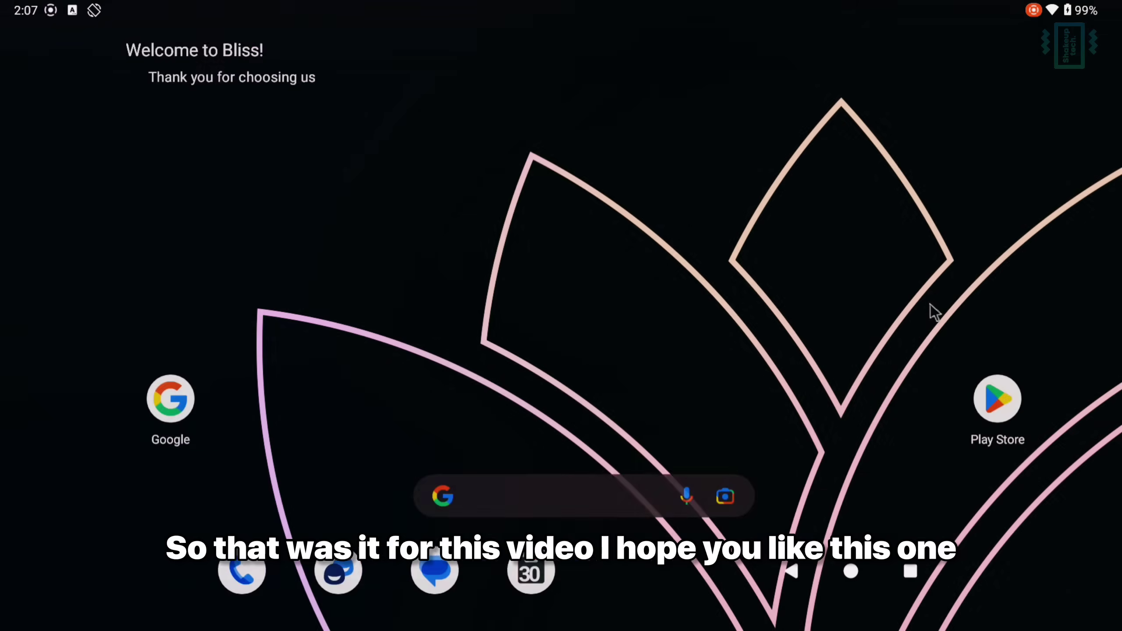